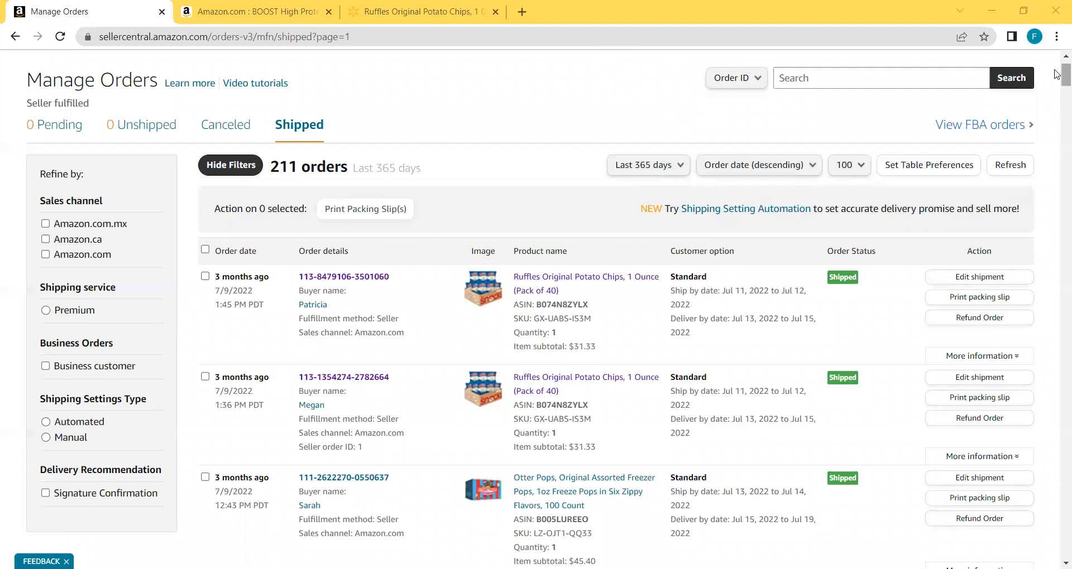
# Open the order details of the top Ruffles order in the Shipped list.
pyautogui.scroll(1, 1057, 74)
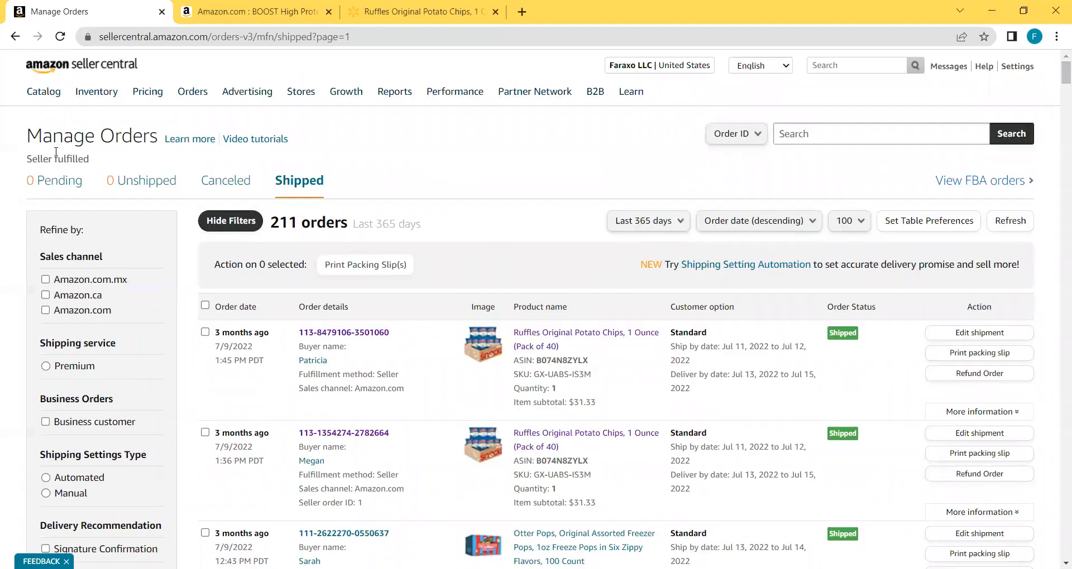
pyautogui.moveTo(195, 104)
pyautogui.scroll(-2, 528, 167)
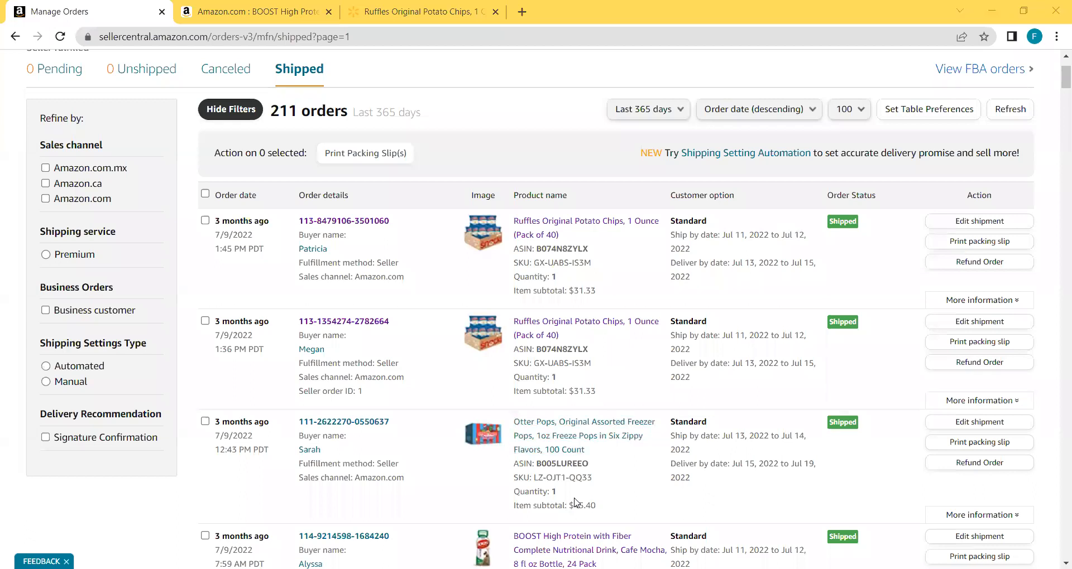
pyautogui.click(370, 223)
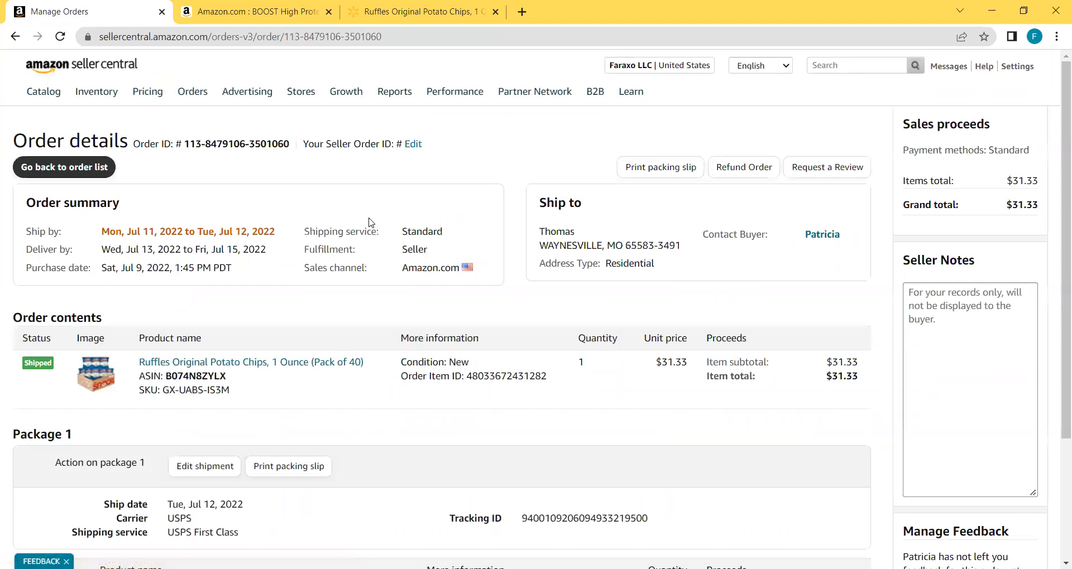
pyautogui.scroll(-1, 271, 173)
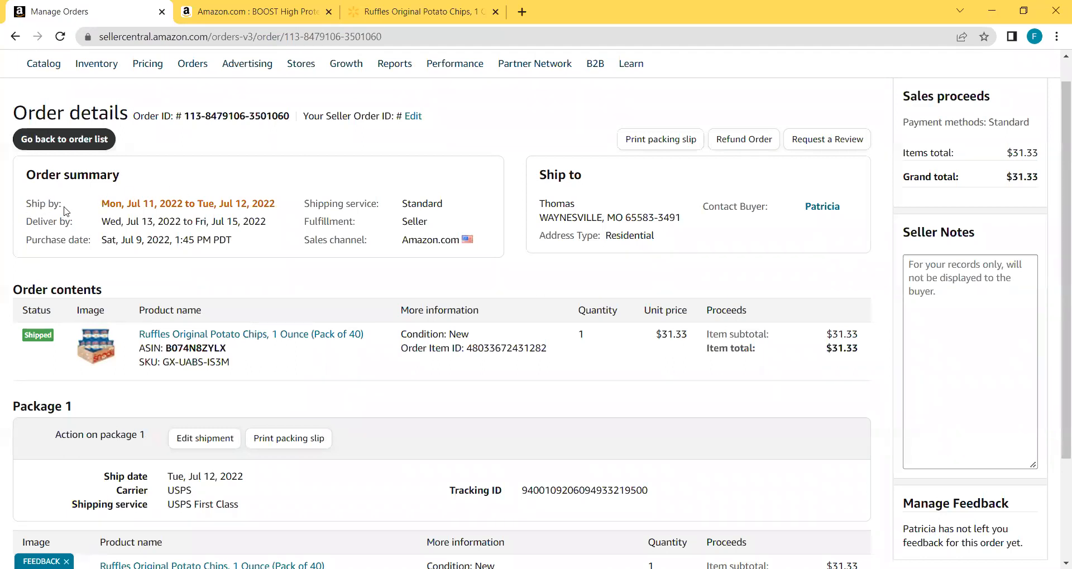
pyautogui.doubleClick(154, 202)
pyautogui.click(240, 205)
pyautogui.doubleClick(148, 222)
pyautogui.click(539, 415)
pyautogui.scroll(-3, 538, 415)
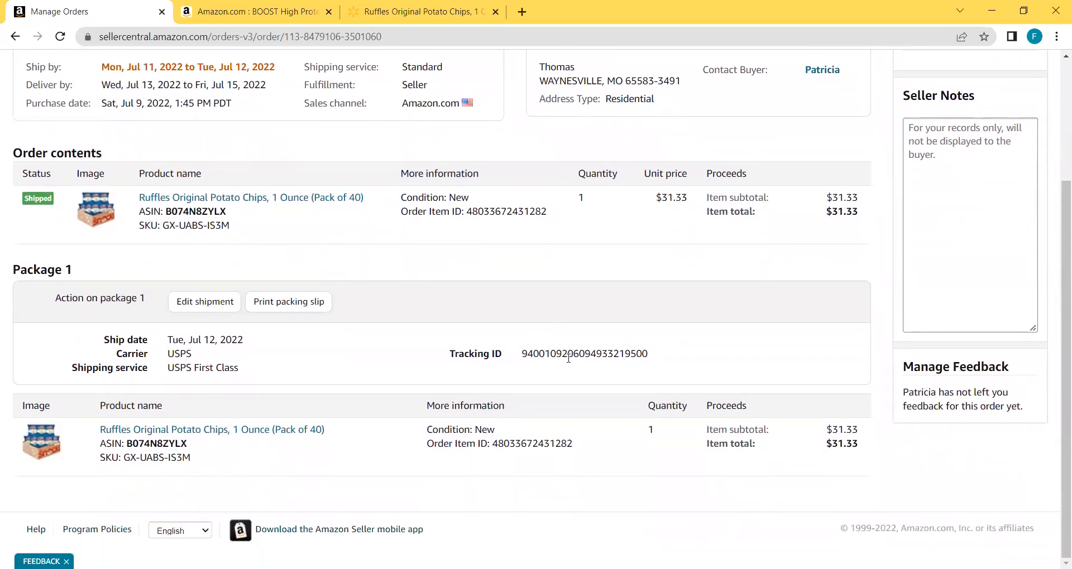
pyautogui.tripleClick(584, 355)
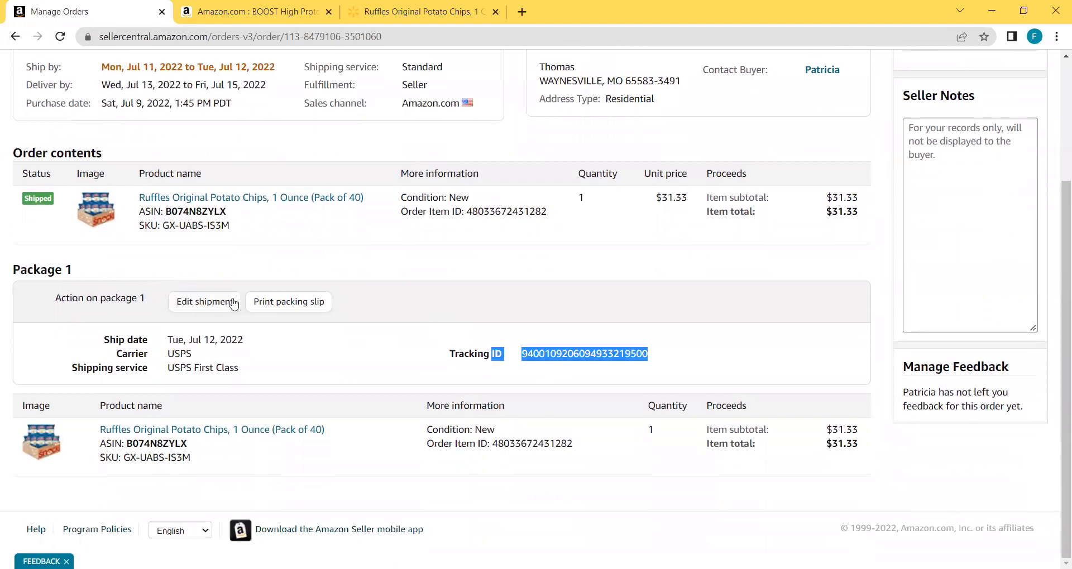
pyautogui.click(373, 266)
pyautogui.scroll(3, 373, 266)
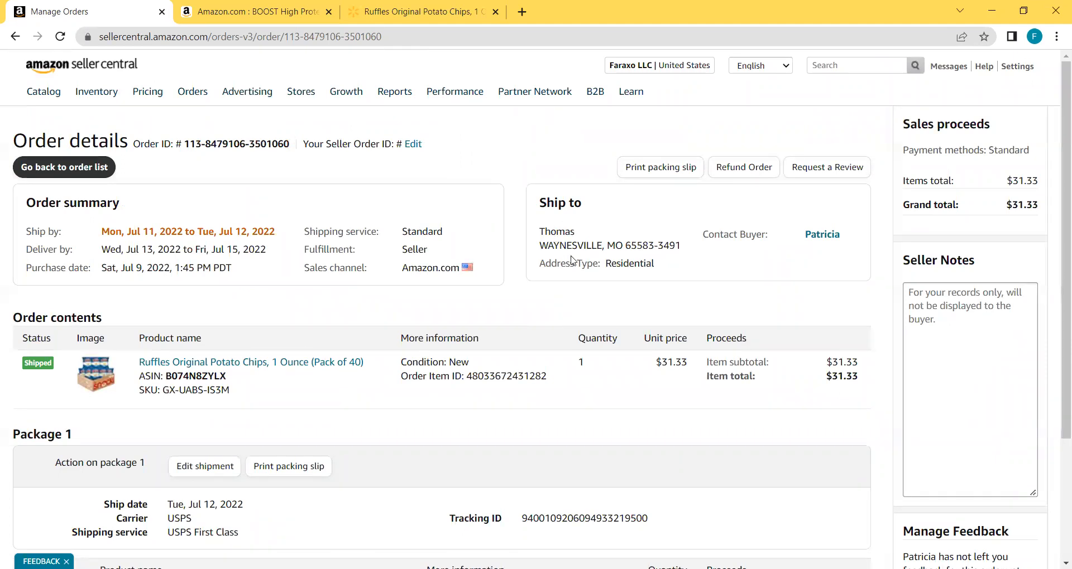
pyautogui.doubleClick(563, 234)
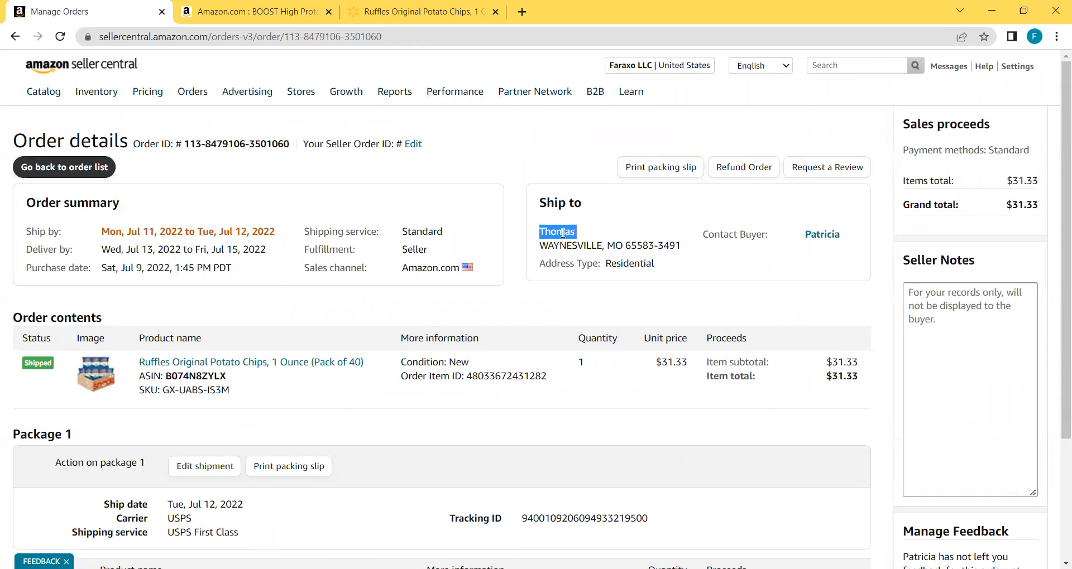
pyautogui.click(572, 244)
pyautogui.doubleClick(572, 245)
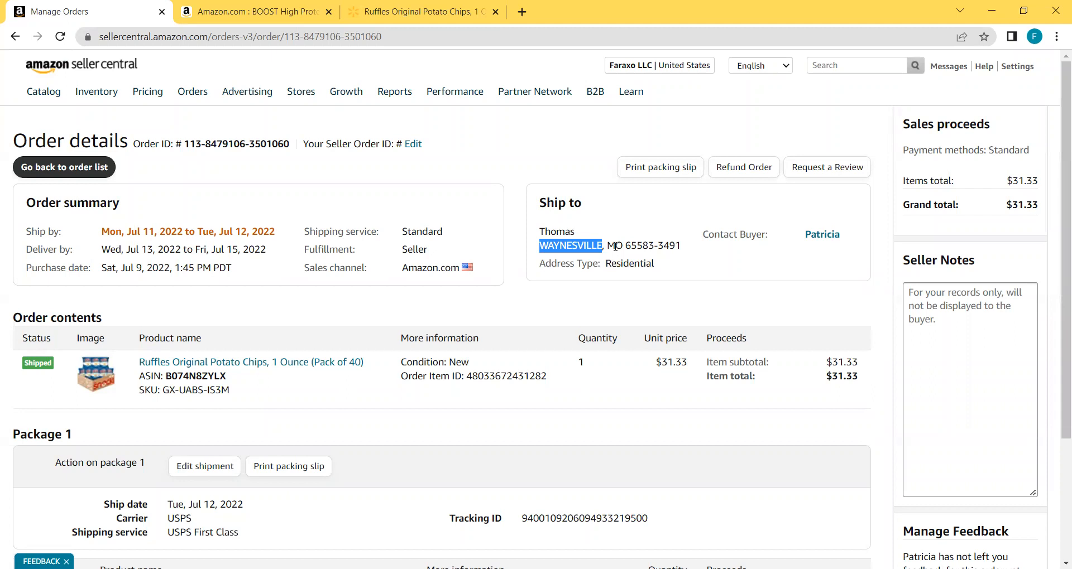
pyautogui.doubleClick(616, 246)
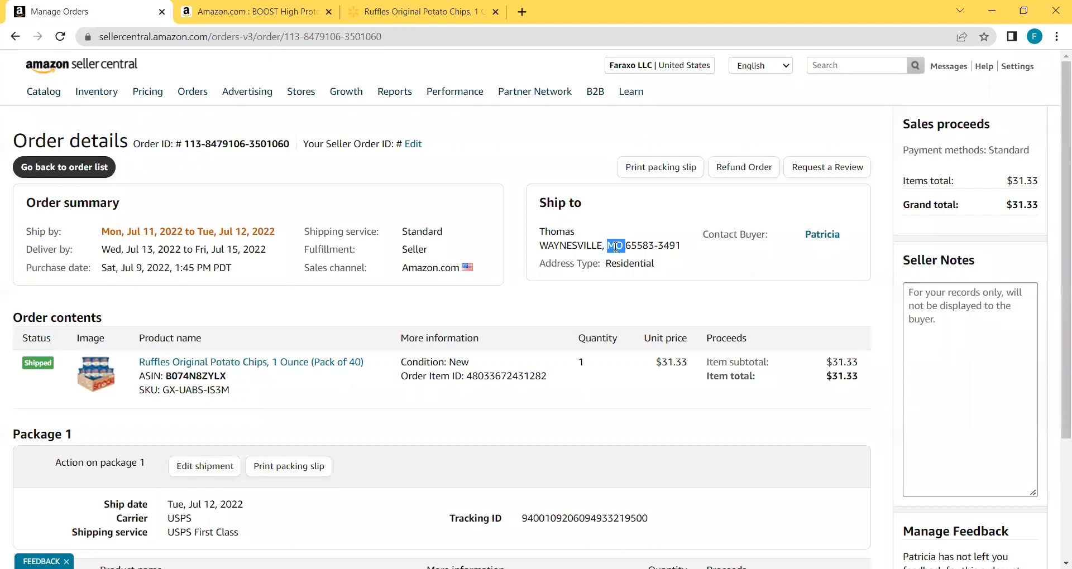
pyautogui.doubleClick(643, 246)
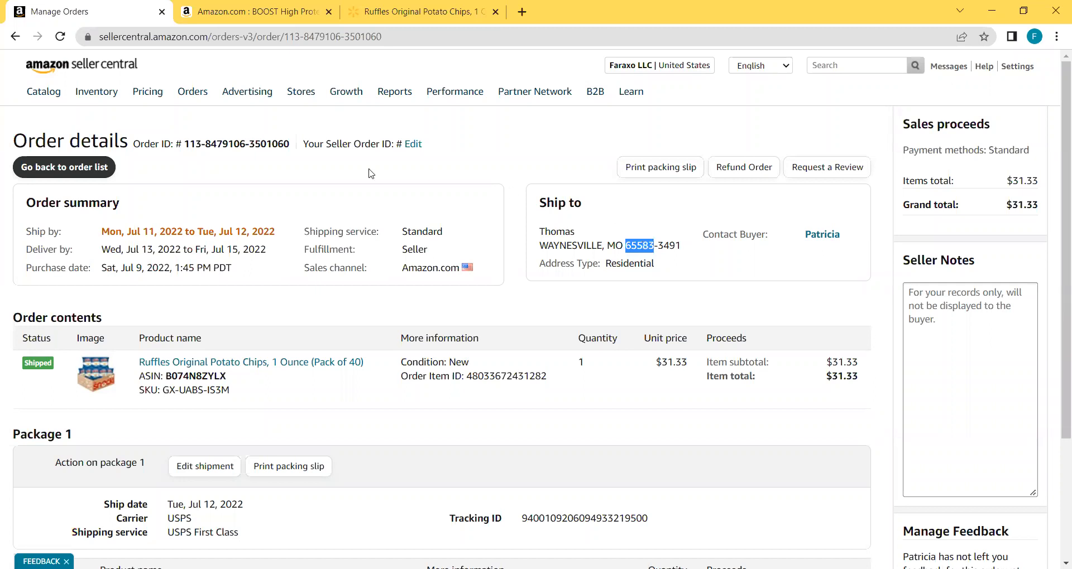
pyautogui.moveTo(190, 101)
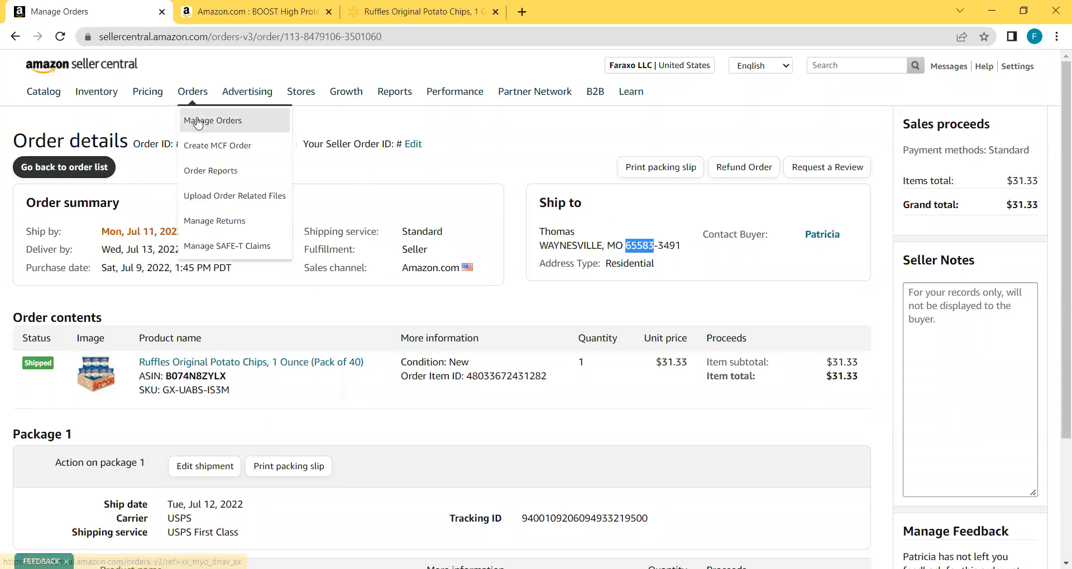
# Return to Manage Orders, show Shipped orders, and open the second Ruffles order to Ohio.
pyautogui.click(196, 121)
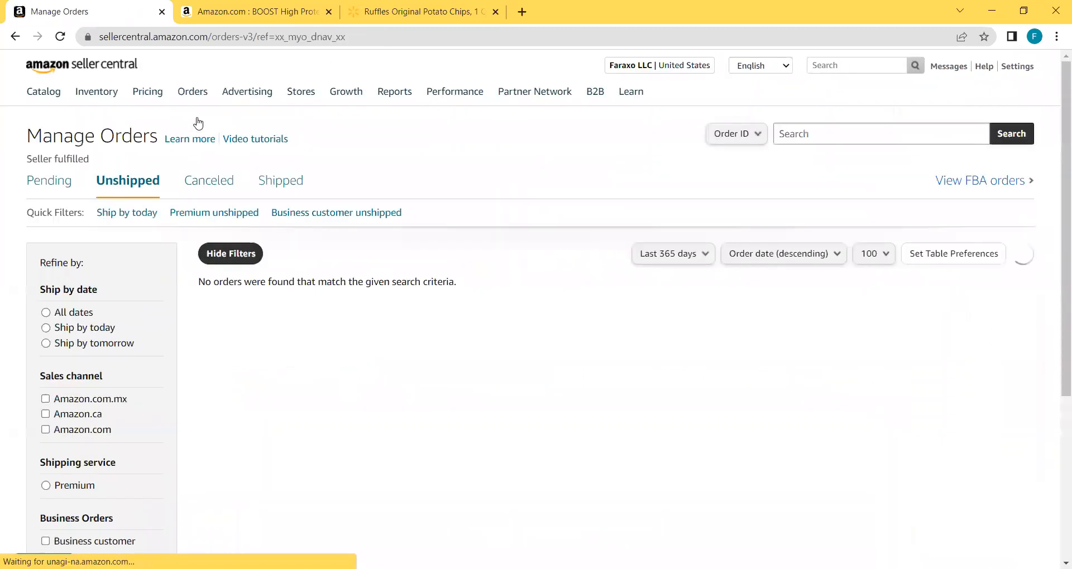
pyautogui.scroll(-2, 198, 123)
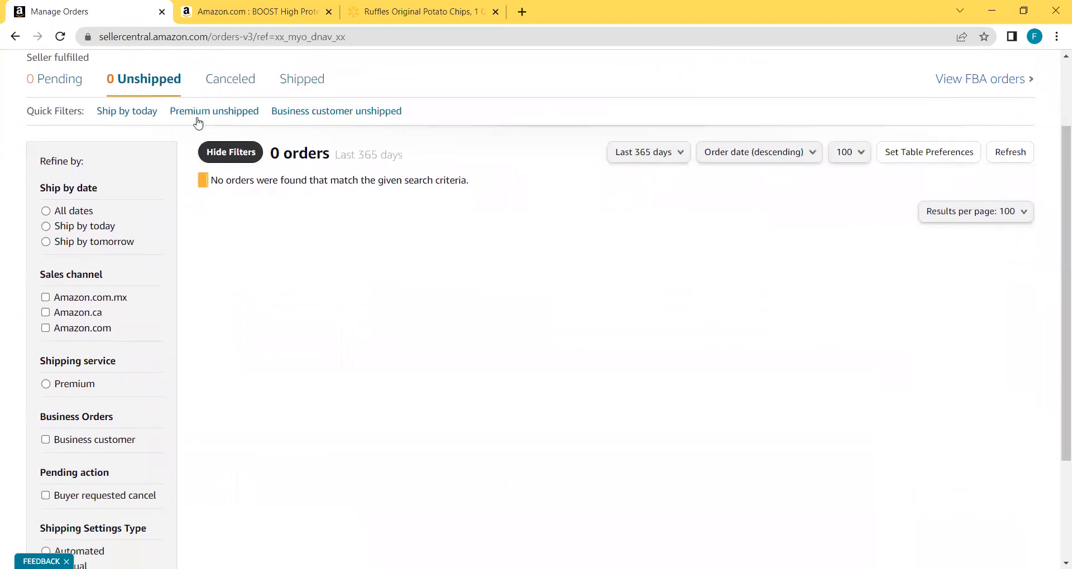
pyautogui.click(288, 72)
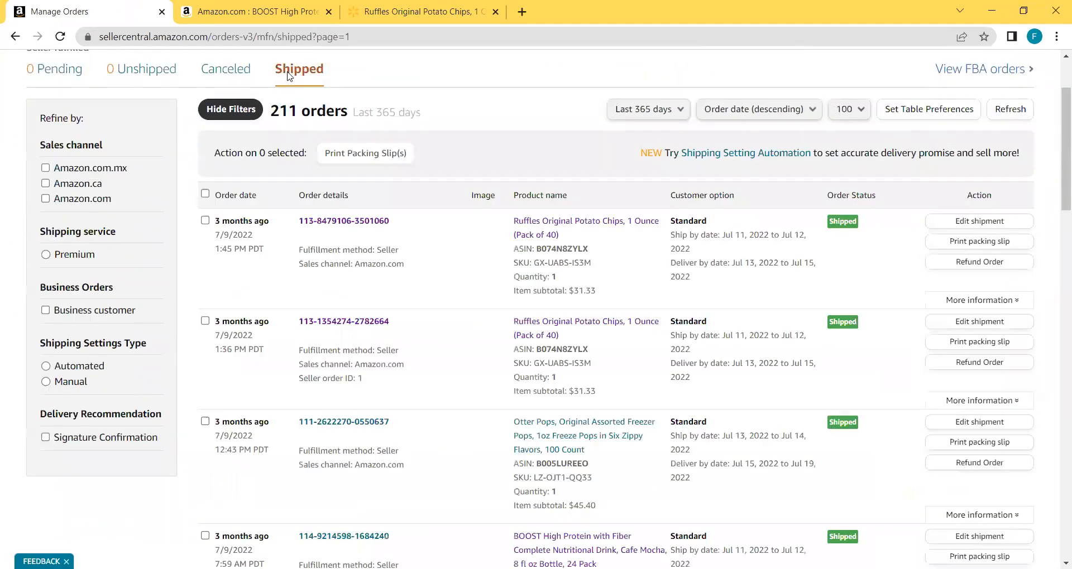
pyautogui.scroll(-2, 358, 245)
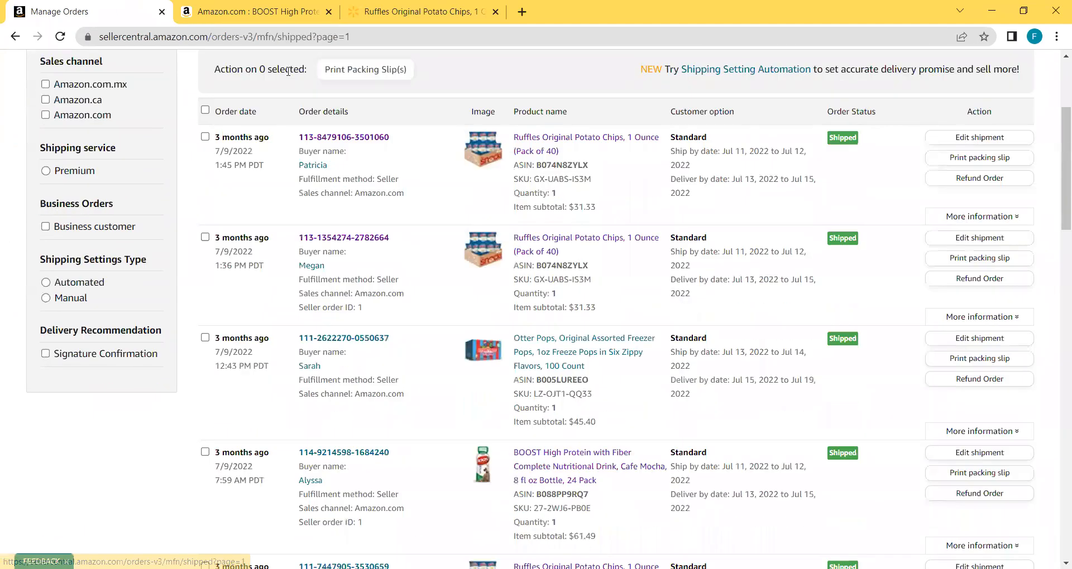
pyautogui.click(367, 239)
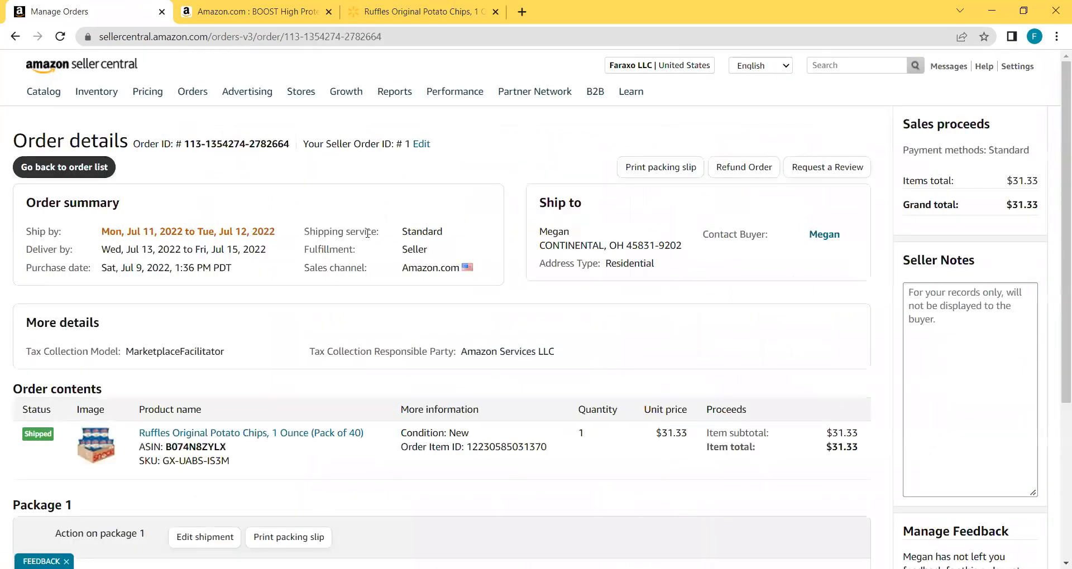
# Select the buyer's name under Ship to and switch to the Walmart window.
pyautogui.scroll(-4, 367, 233)
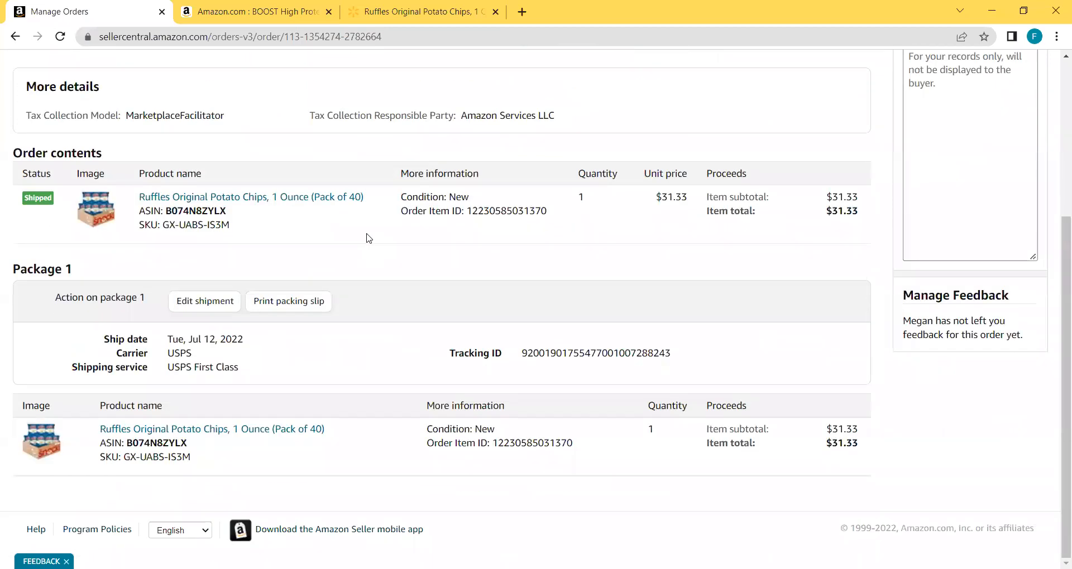
pyautogui.scroll(4, 368, 239)
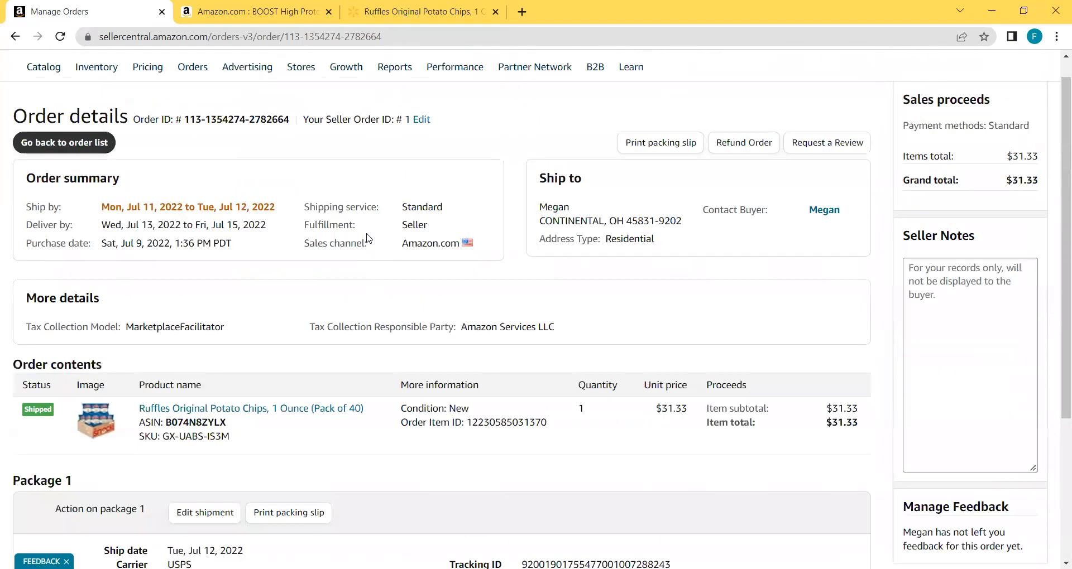
pyautogui.scroll(-1, 367, 239)
pyautogui.scroll(1, 368, 239)
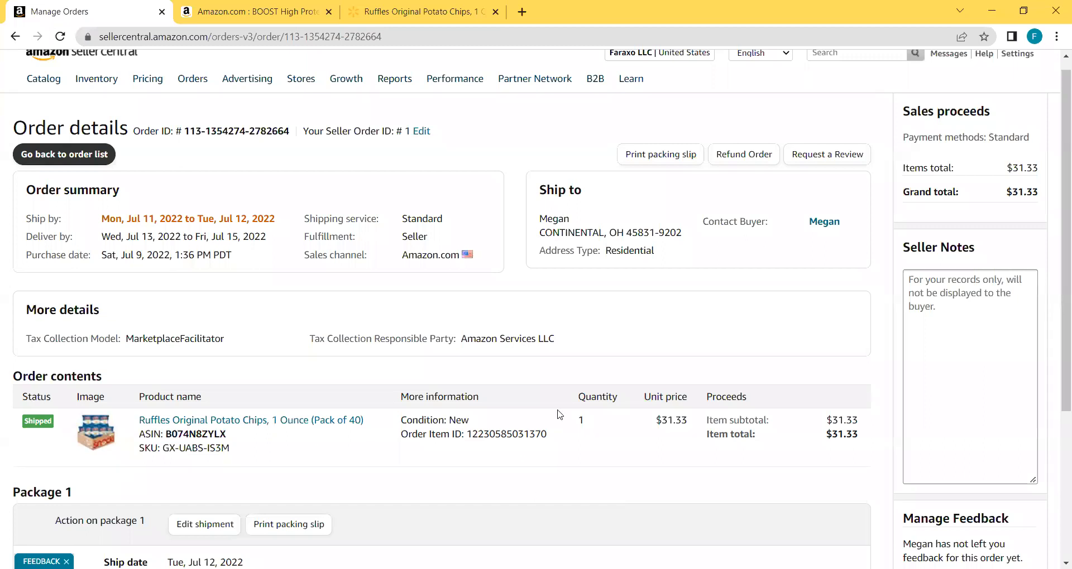
pyautogui.doubleClick(558, 219)
pyautogui.hotkey('alt', 'Tab')
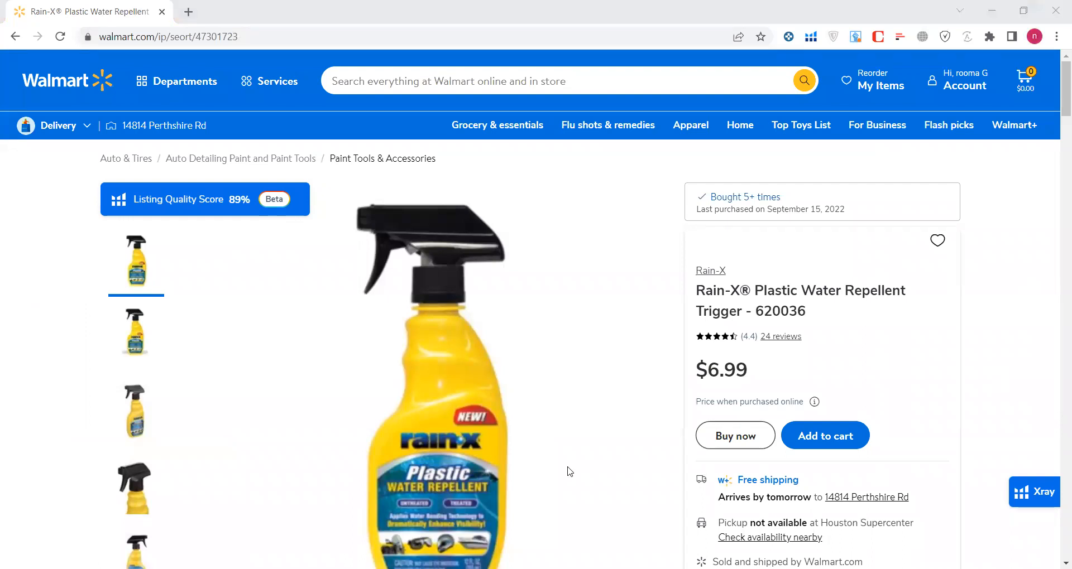
# Add the $6.99 Rain-X Plastic Water Repellent Trigger to the Walmart cart and view the cart.
pyautogui.click(1015, 253)
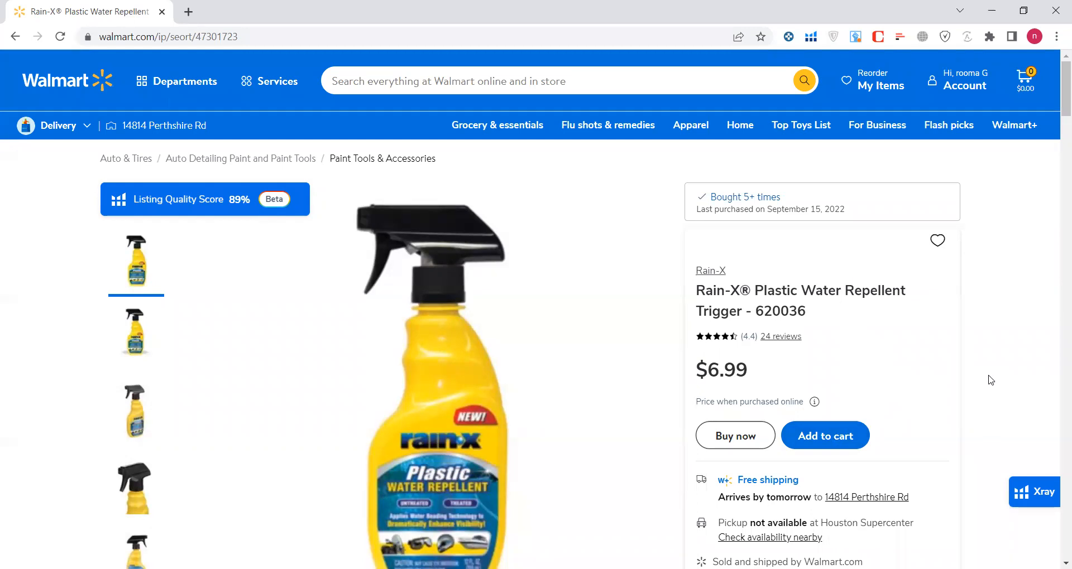
pyautogui.scroll(-2, 990, 381)
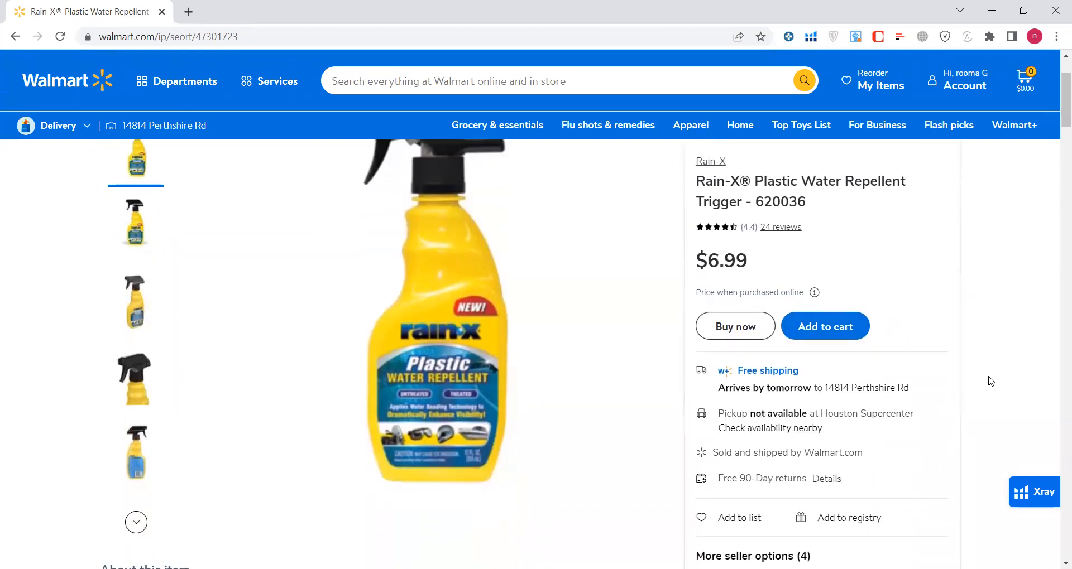
pyautogui.scroll(1, 990, 381)
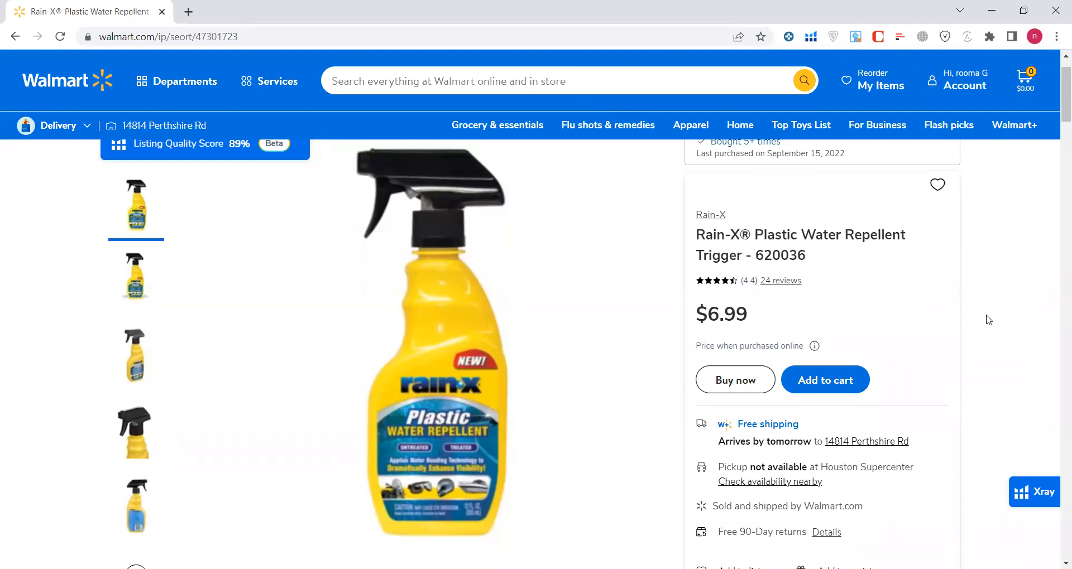
pyautogui.scroll(-1, 988, 319)
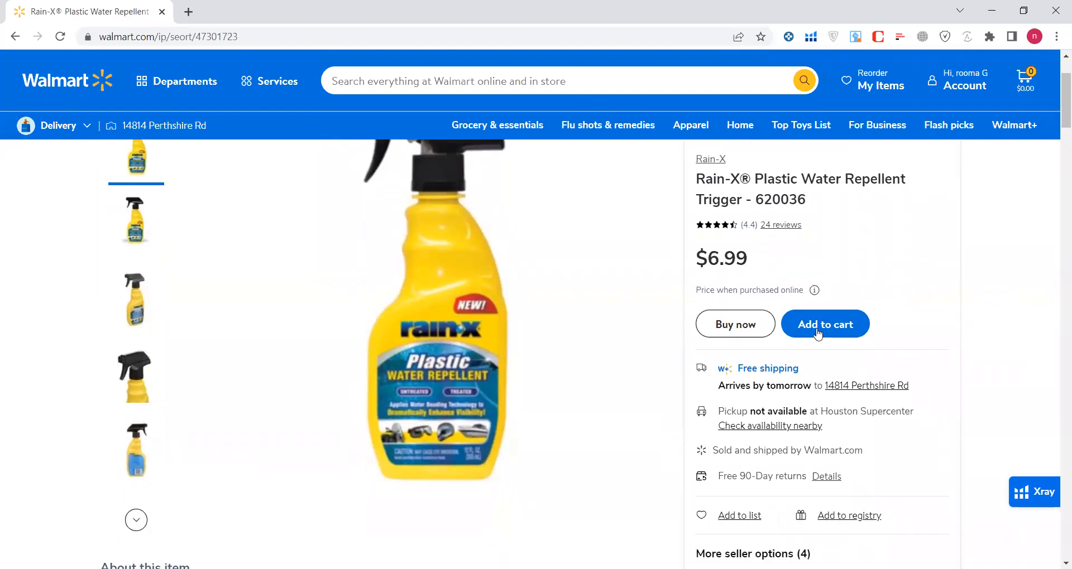
pyautogui.click(824, 328)
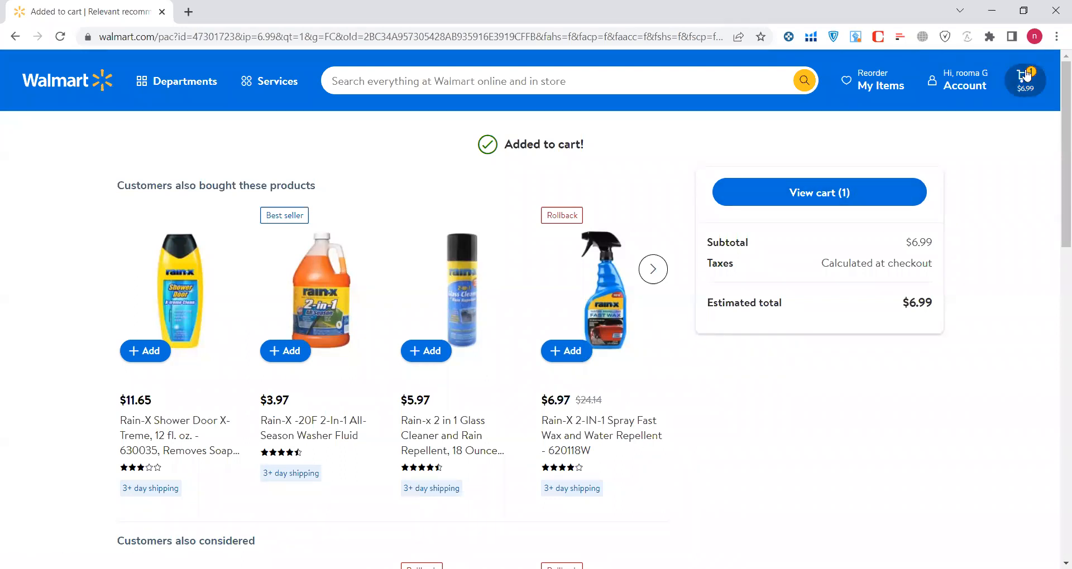
pyautogui.click(1026, 75)
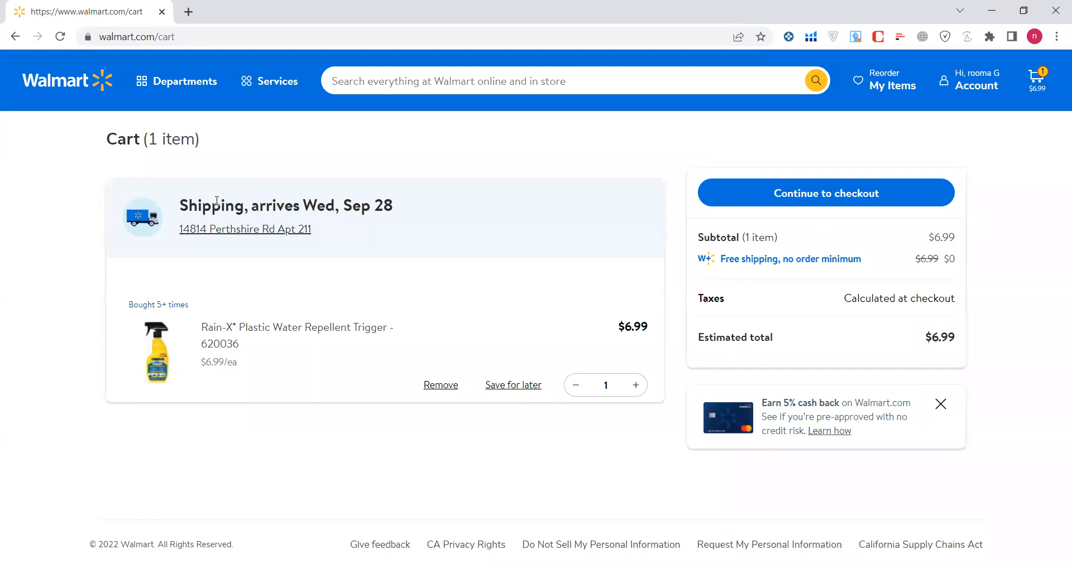
# Proceed from the cart to the Review Order page, totalling $7.57 with delivery Wed, Sep 28.
pyautogui.doubleClick(199, 202)
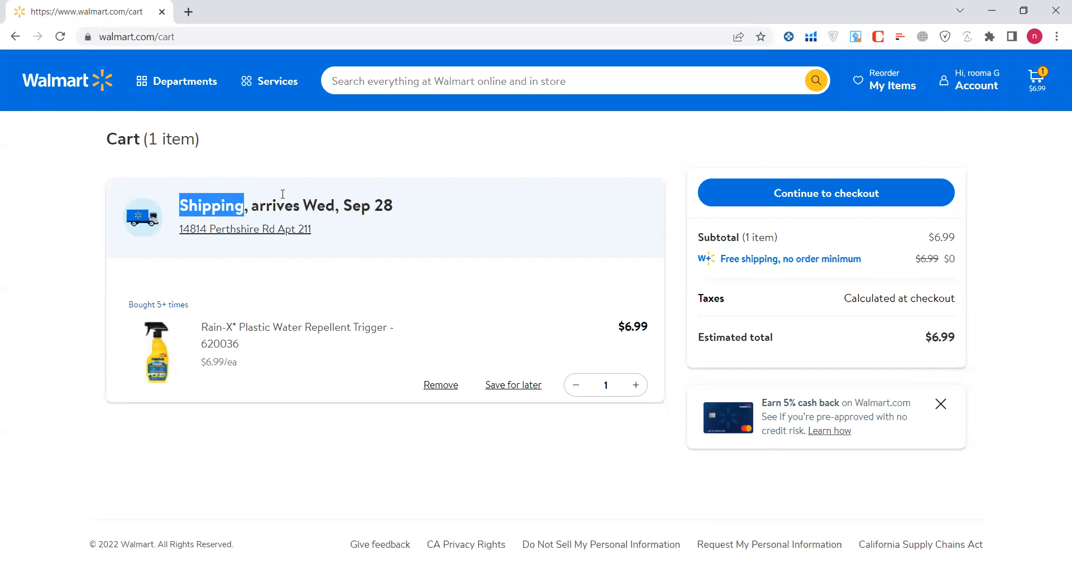
pyautogui.click(280, 202)
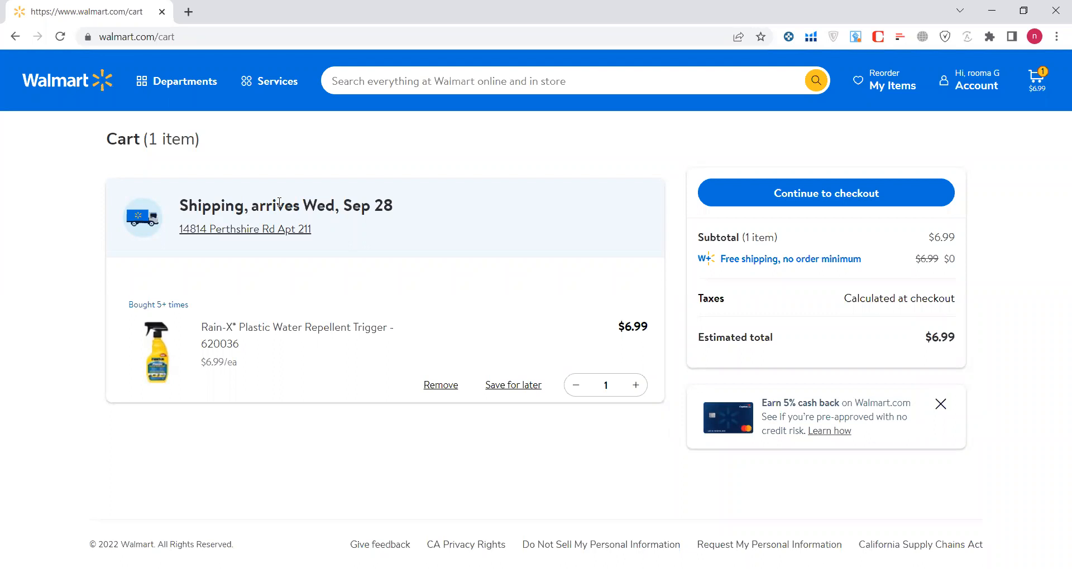
pyautogui.doubleClick(213, 209)
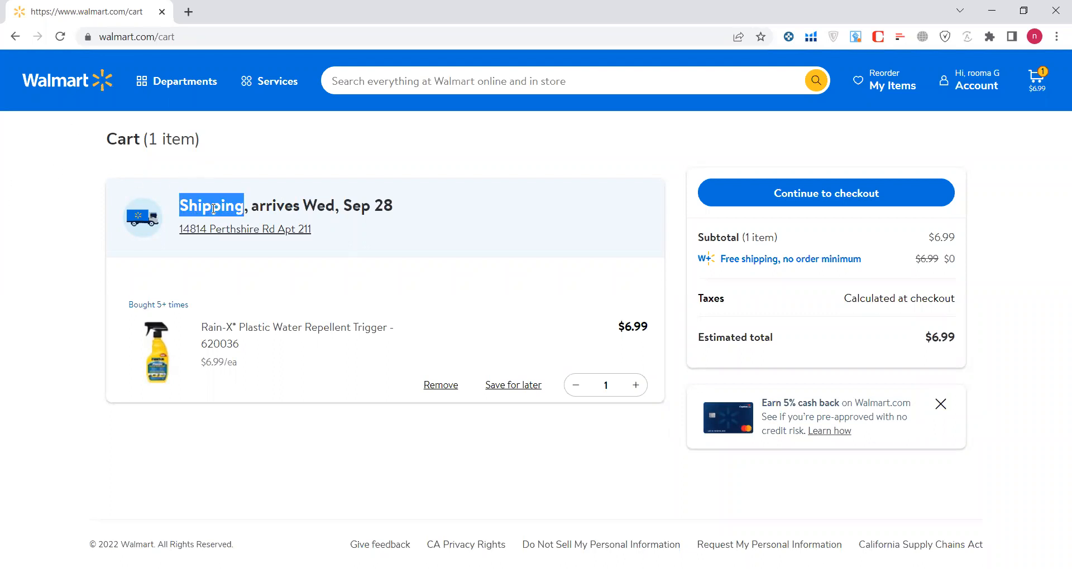
pyautogui.click(838, 190)
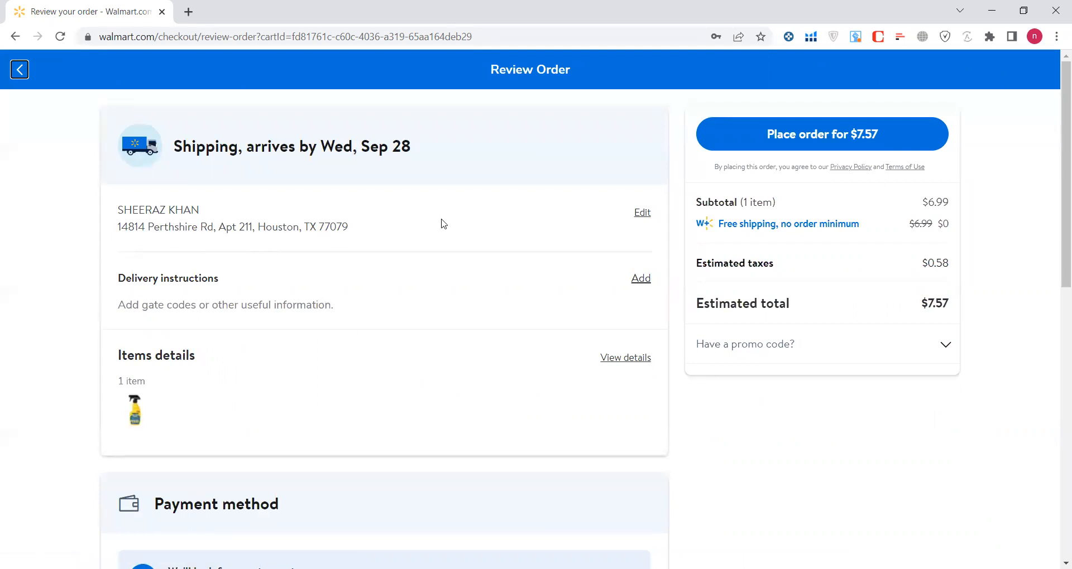
# Start adding a new shipping address in Walmart checkout.
pyautogui.click(643, 218)
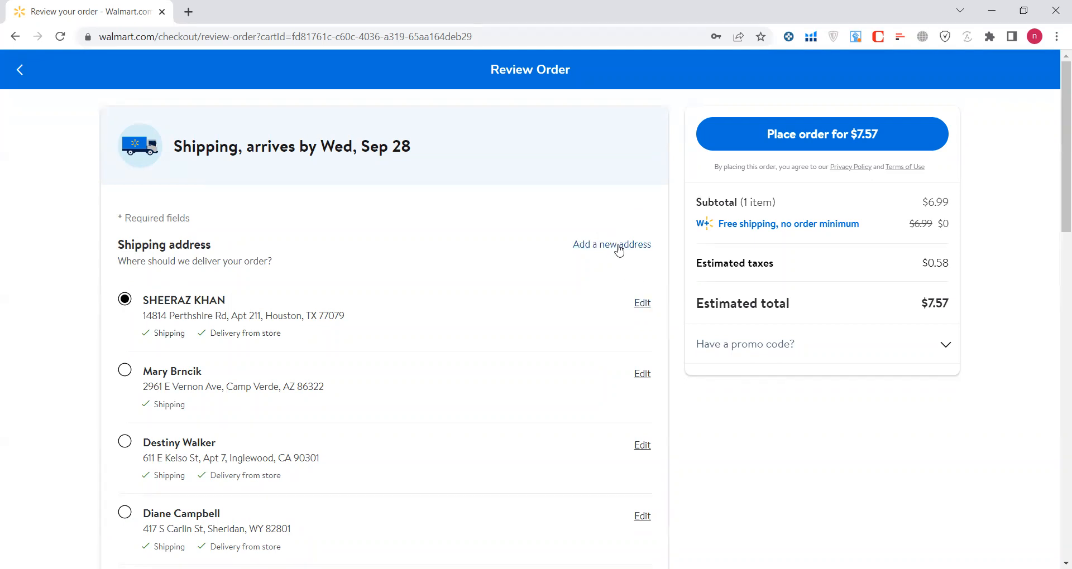
pyautogui.click(601, 244)
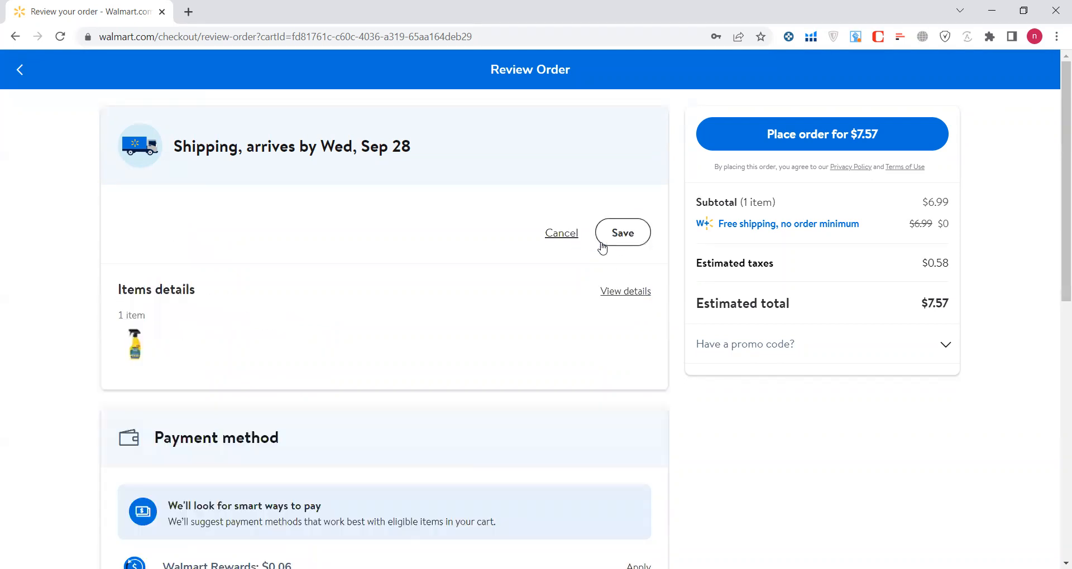
pyautogui.doubleClick(182, 313)
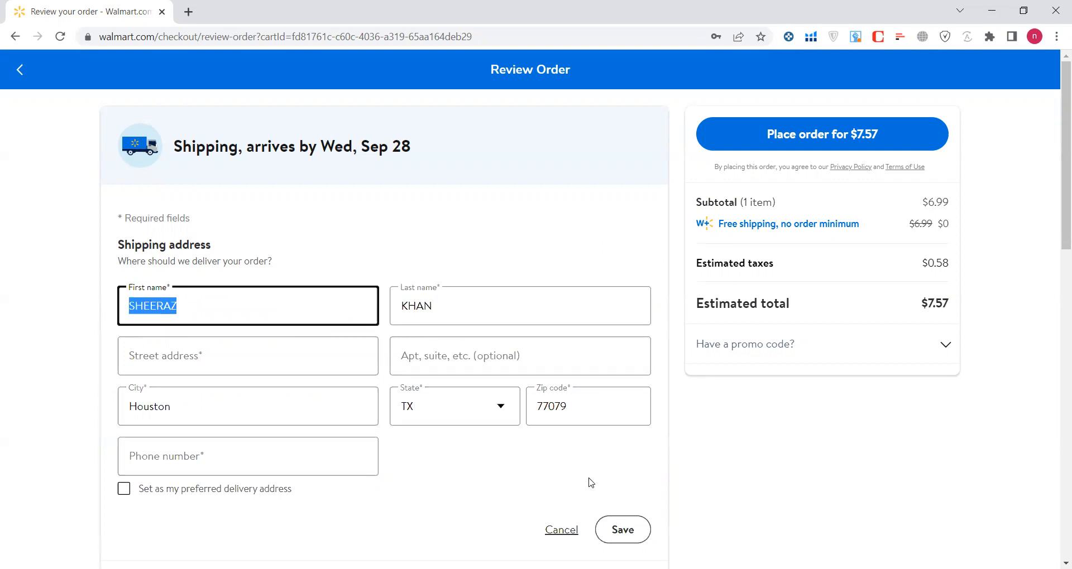
# Copy the Amazon buyer's name and paste it into the first and last name fields.
pyautogui.hotkey('alt', 'Tab')
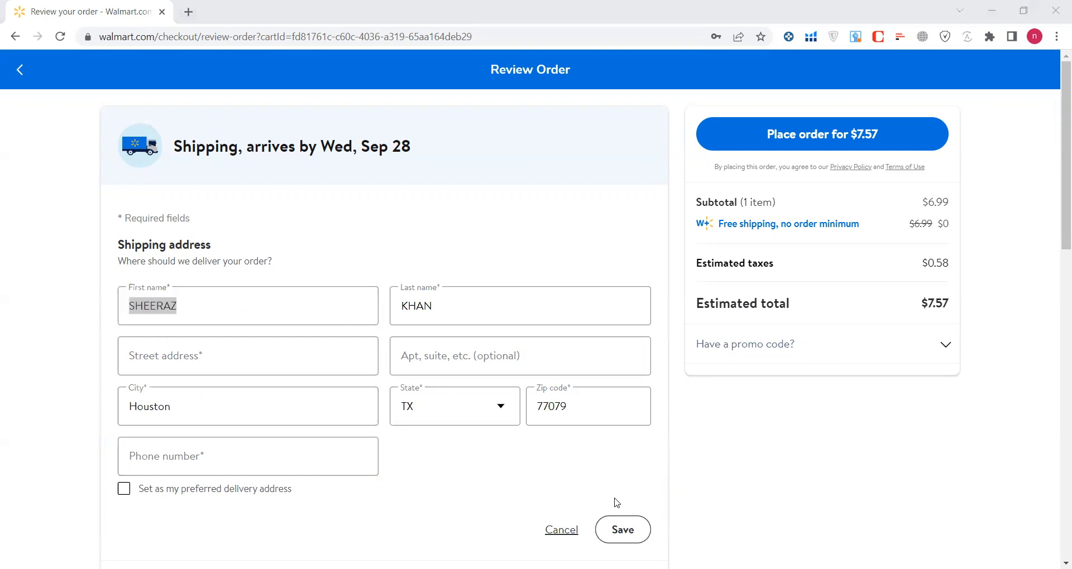
pyautogui.hotkey('alt', 'Tab')
pyautogui.click(630, 286)
pyautogui.doubleClick(556, 217)
pyautogui.hotkey('ctrl', 'c')
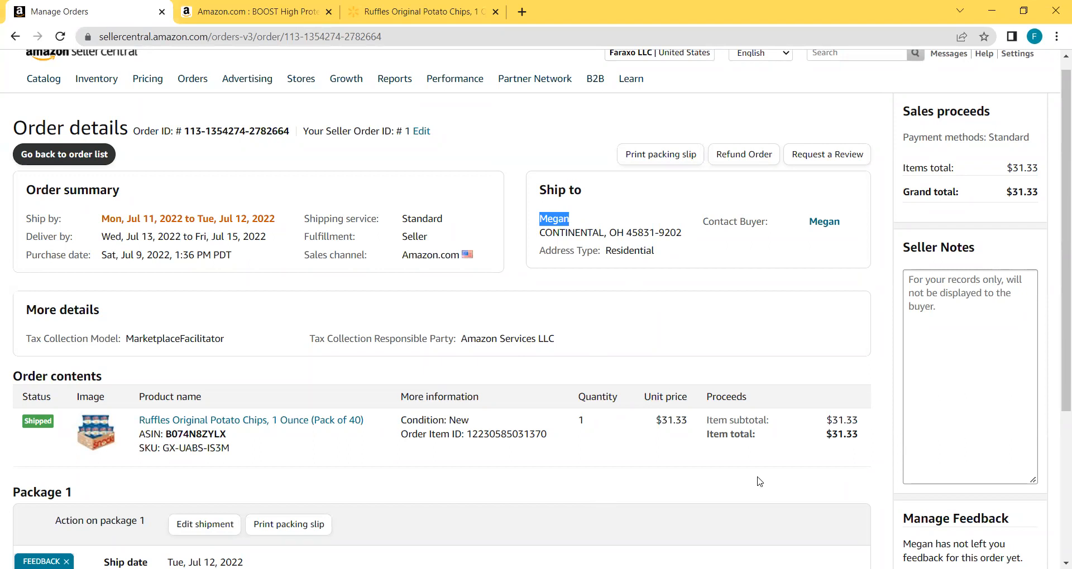
pyautogui.hotkey('alt', 'Tab')
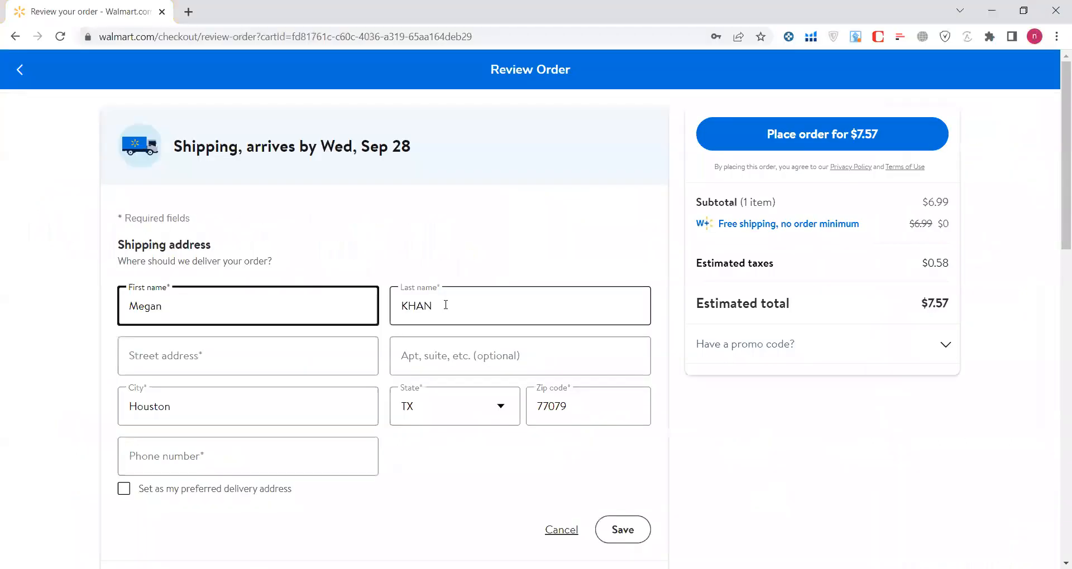
pyautogui.doubleClick(446, 305)
pyautogui.hotkey('ctrl', 'v')
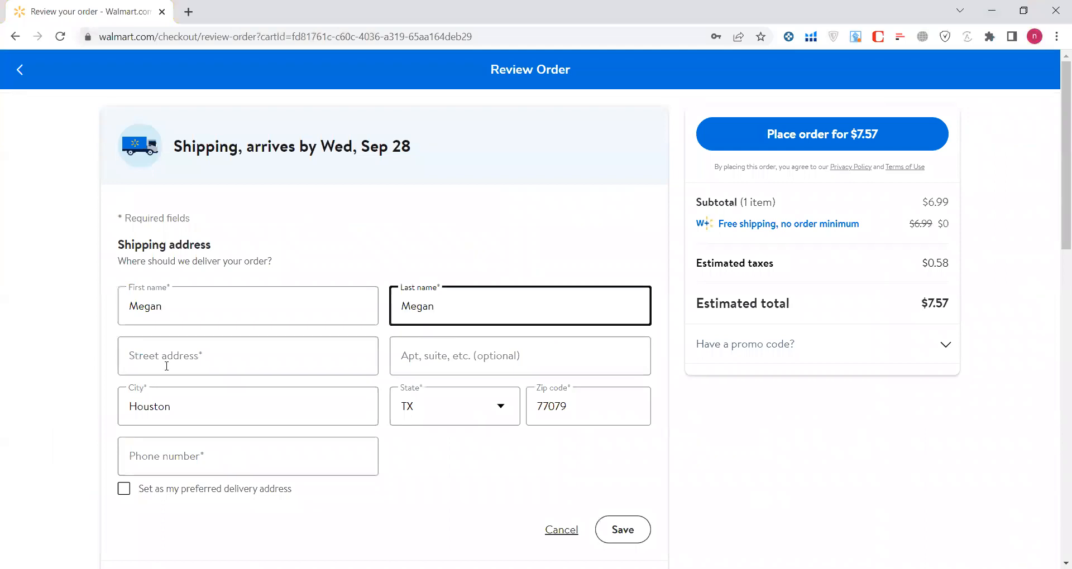
pyautogui.click(180, 359)
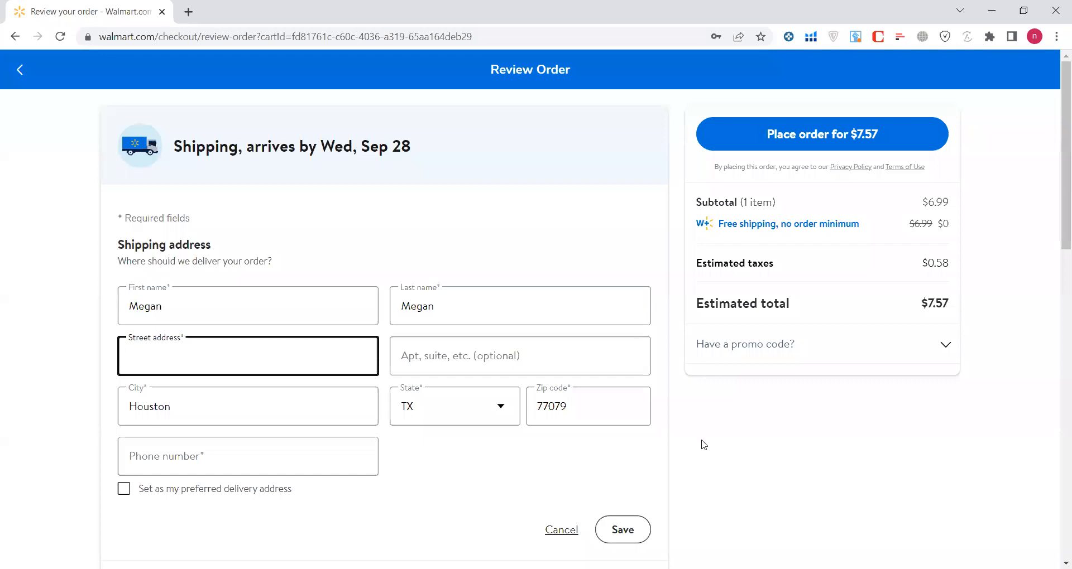
pyautogui.hotkey('alt', 'Tab')
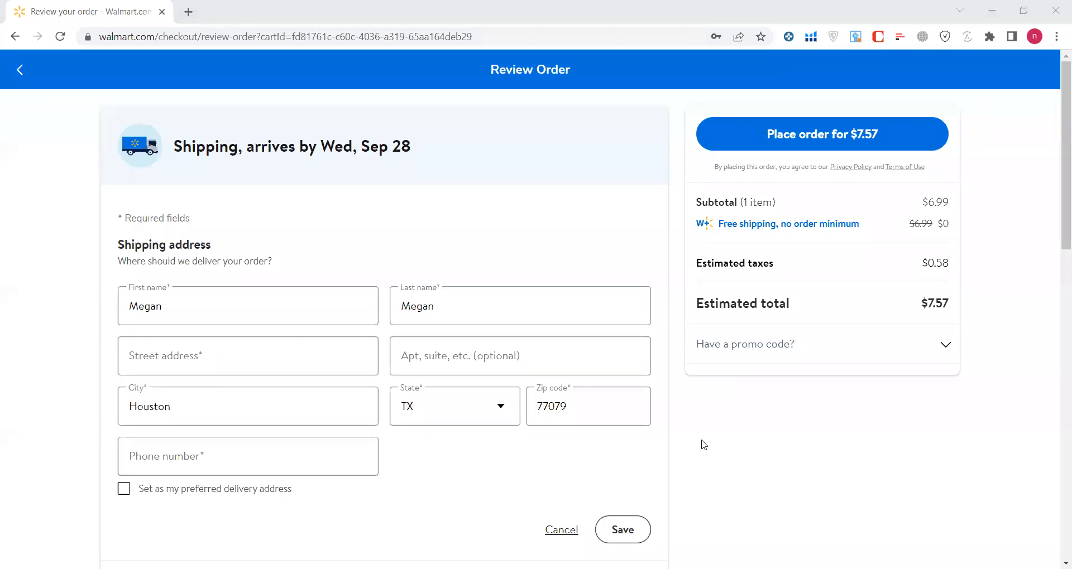
# Paste the buyer's city, state and ZIP line from Seller Central into Walmart's street address field.
pyautogui.hotkey('alt', 'Tab')
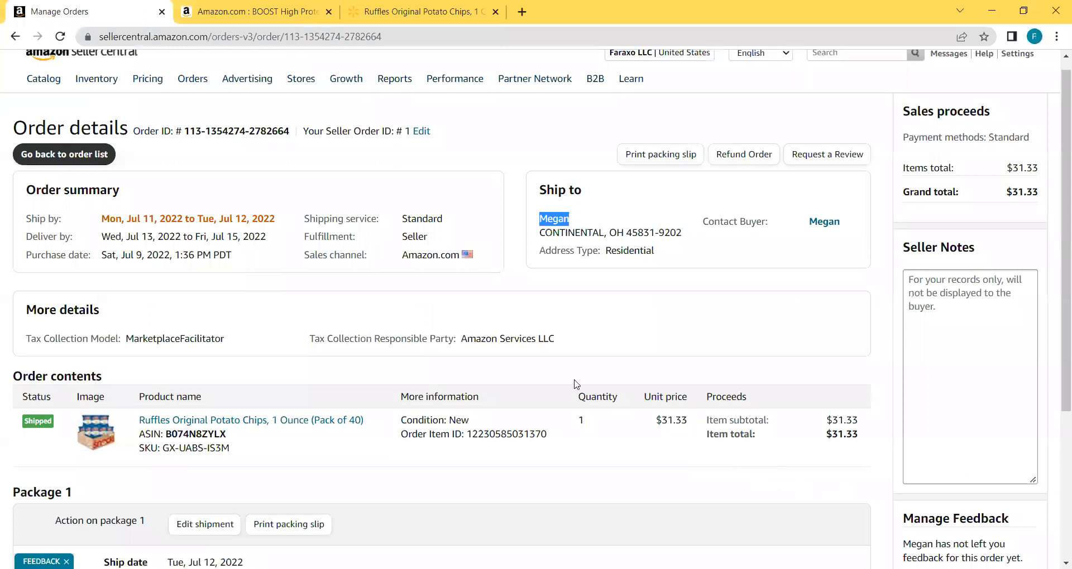
pyautogui.doubleClick(574, 231)
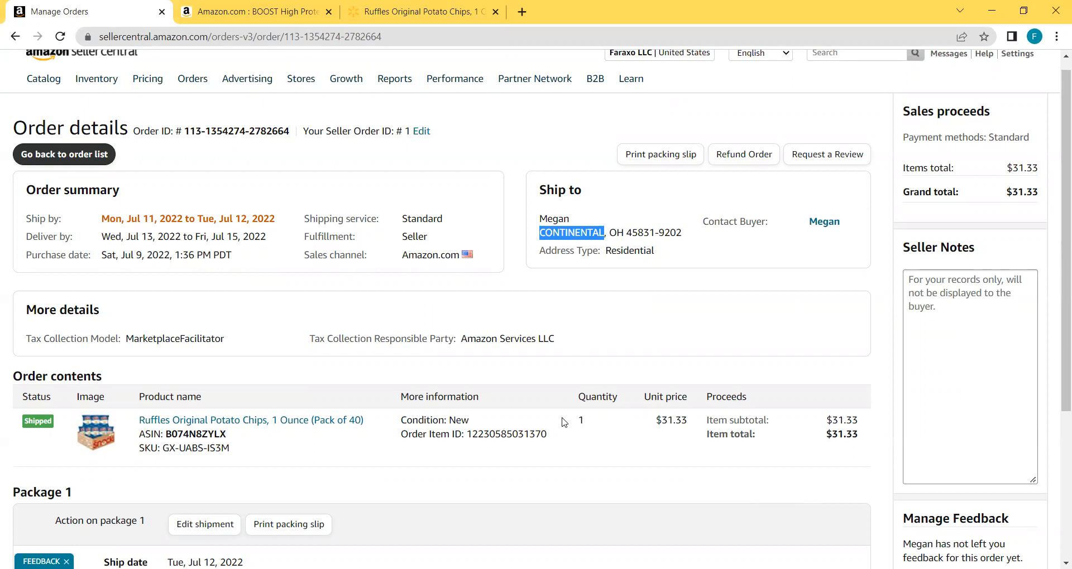
pyautogui.click(543, 234)
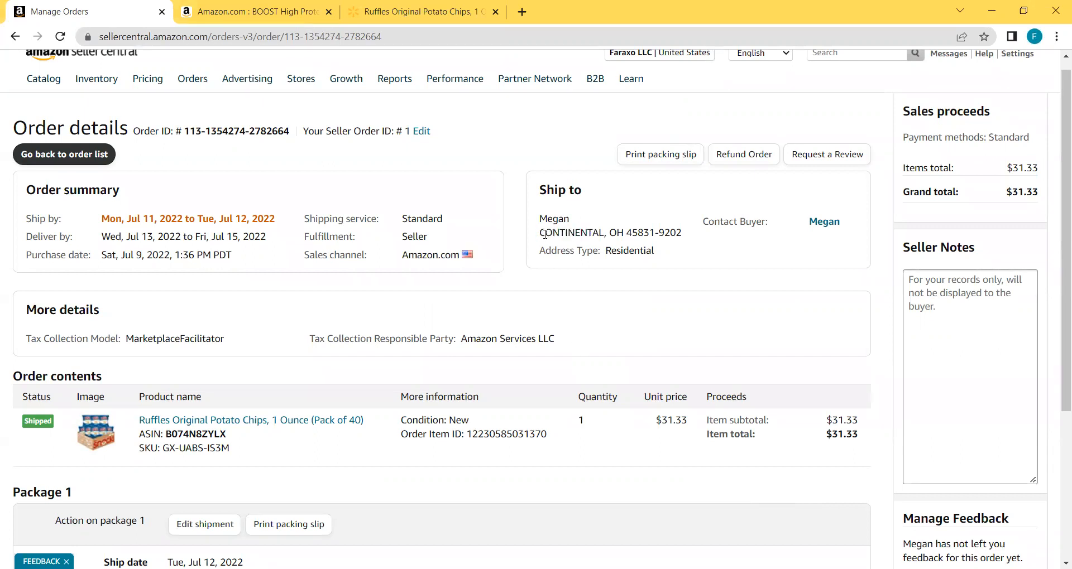
pyautogui.moveTo(538, 230); pyautogui.dragTo(613, 232)
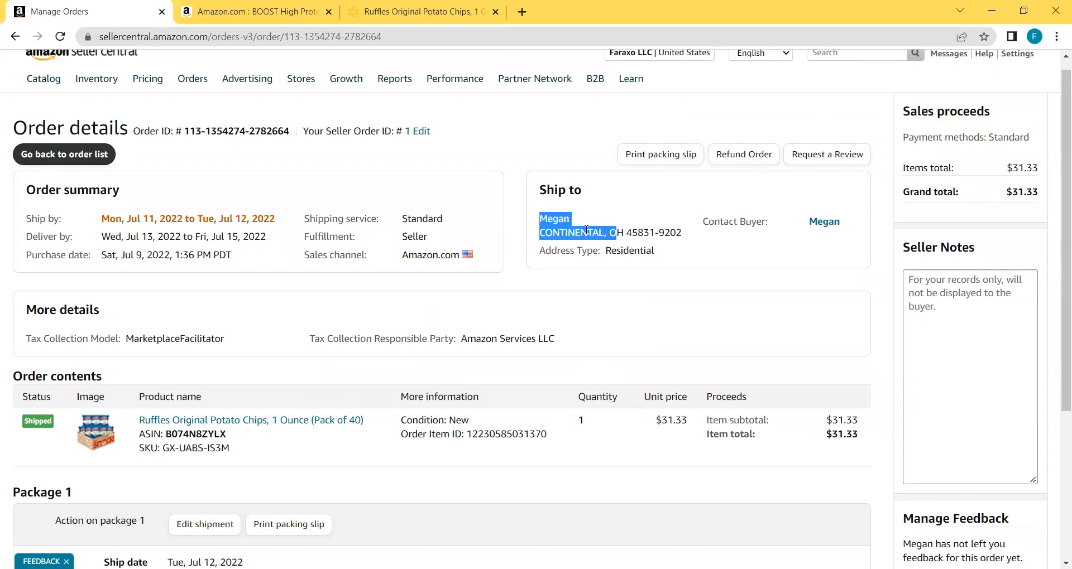
pyautogui.click(541, 232)
pyautogui.moveTo(542, 232); pyautogui.dragTo(686, 238)
pyautogui.hotkey('ctrl', 'c')
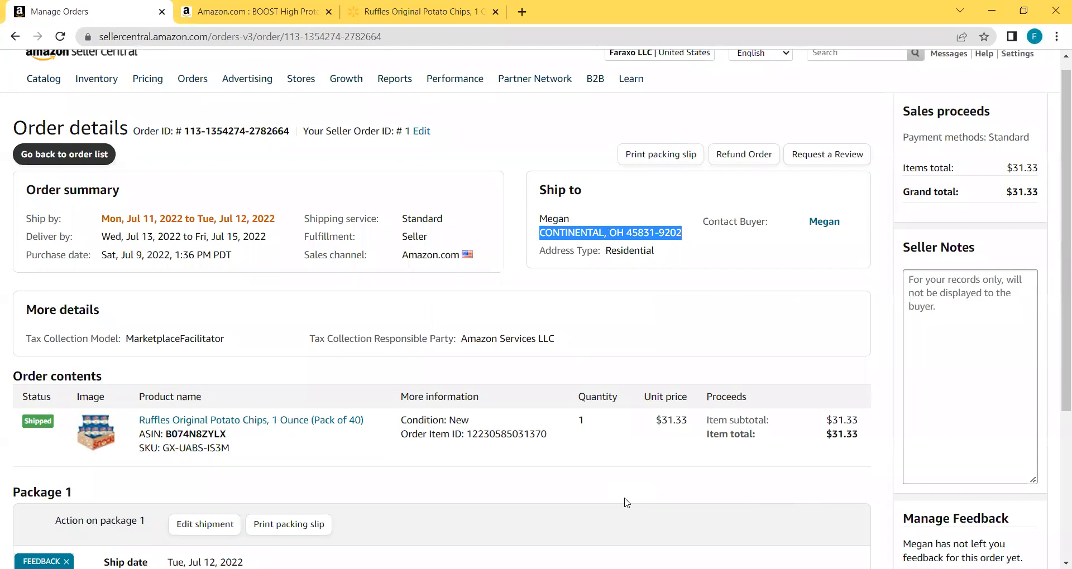
pyautogui.hotkey('alt', 'Tab')
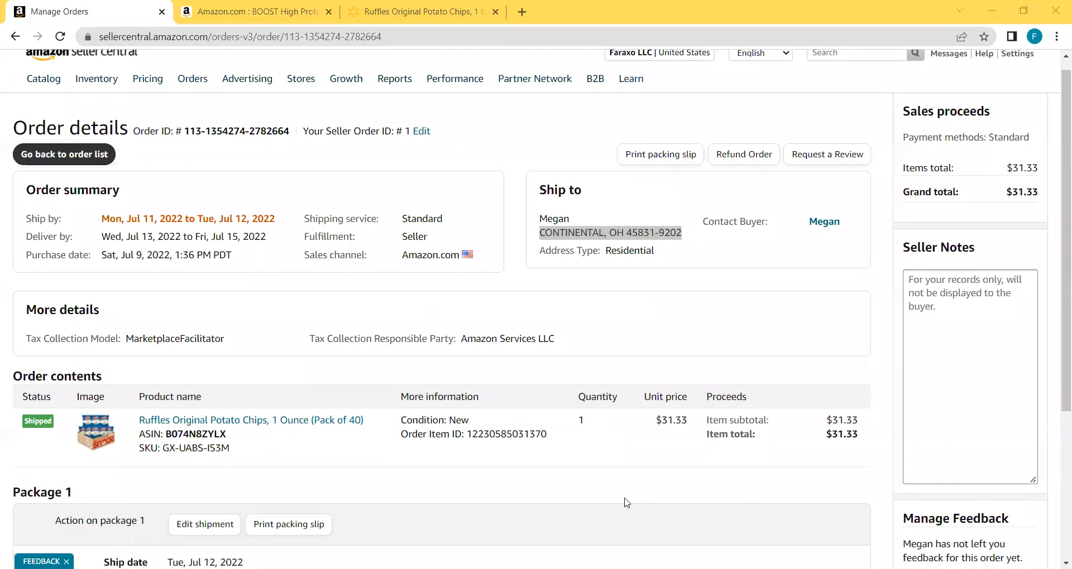
pyautogui.click(225, 354)
pyautogui.hotkey('ctrl', 'v')
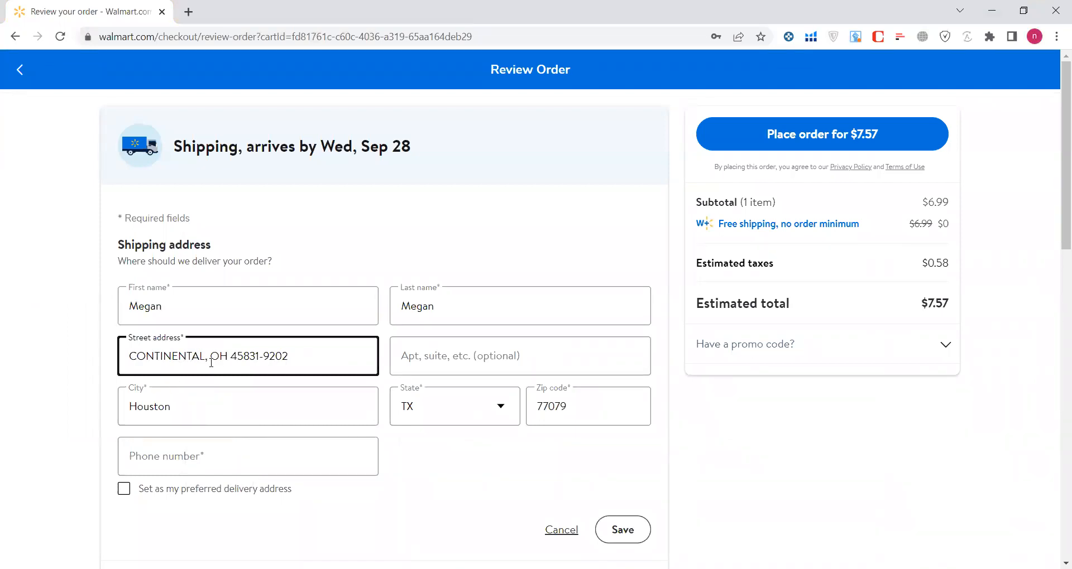
# Trim the ZIP extension, choose the Continental suggestion, and check state and ZIP against Amazon.
pyautogui.doubleClick(278, 356)
pyautogui.press('BackSpace')
pyautogui.press('BackSpace')
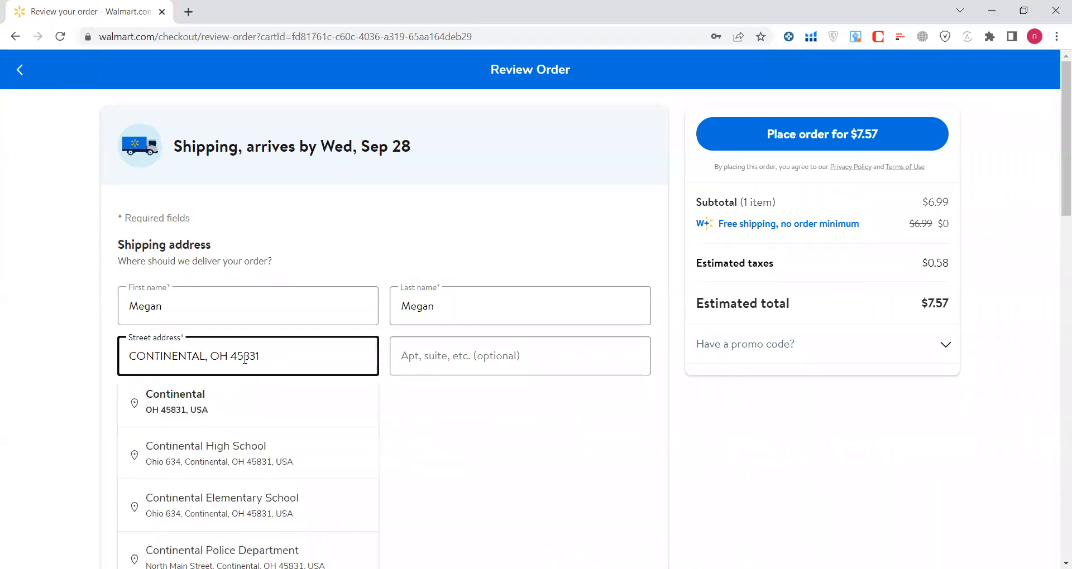
pyautogui.click(198, 415)
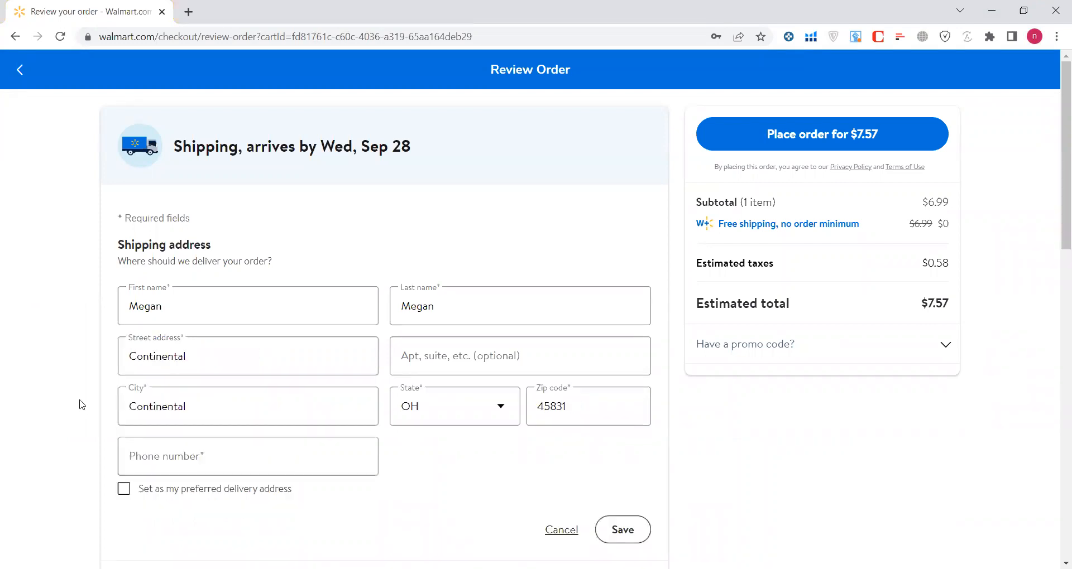
pyautogui.click(178, 406)
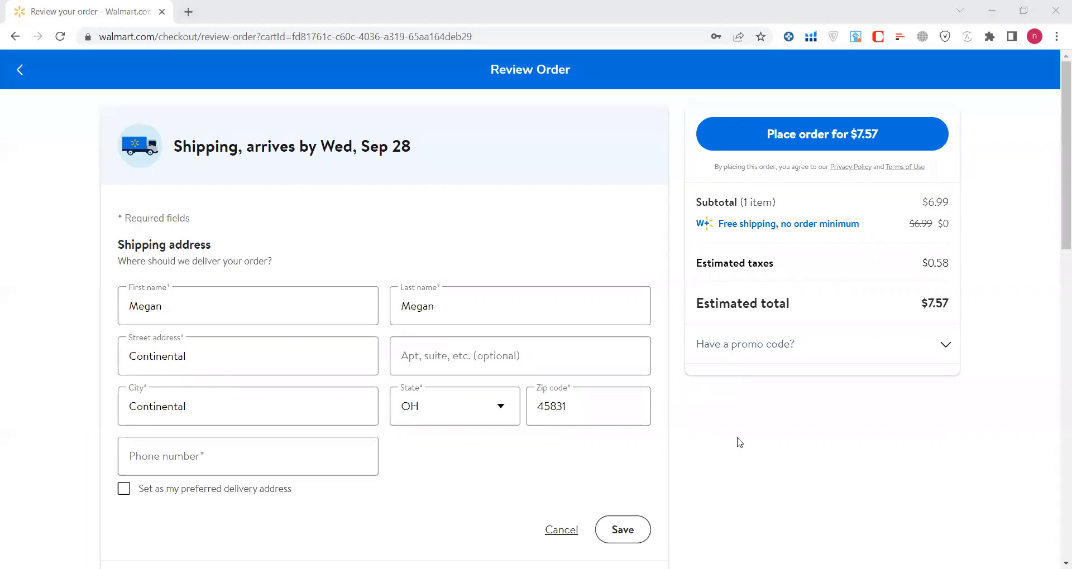
pyautogui.hotkey('alt', 'Tab')
pyautogui.doubleClick(618, 233)
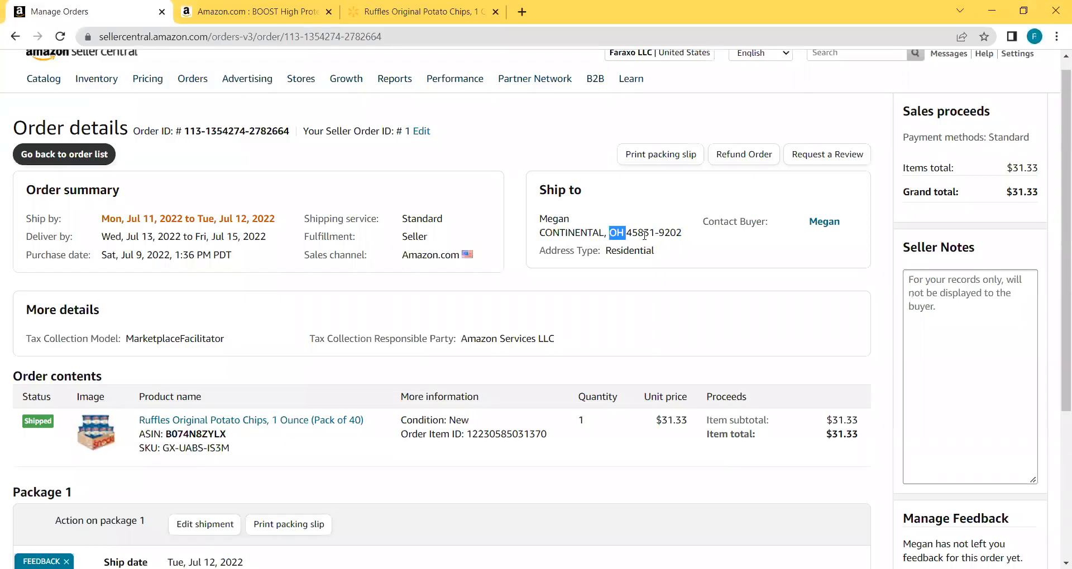
pyautogui.doubleClick(645, 235)
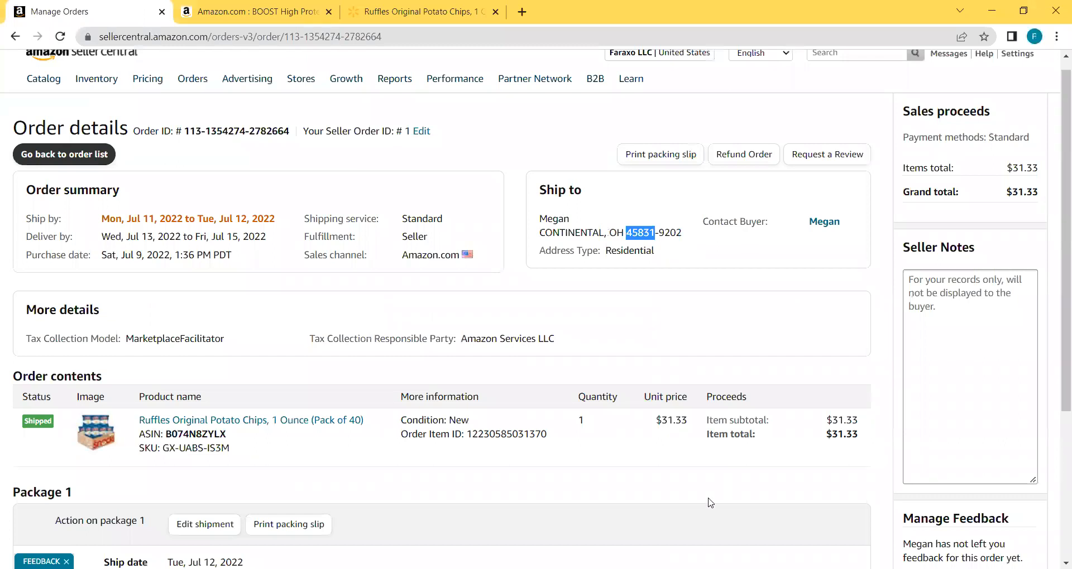
pyautogui.hotkey('alt', 'Tab')
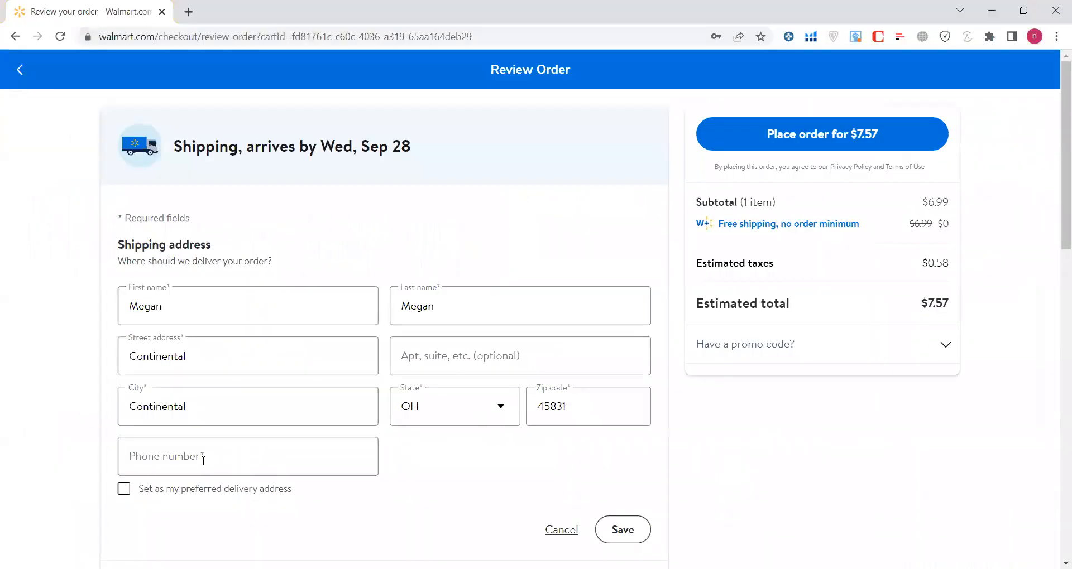
# Enter the buyer's phone number, set the address as preferred, and save it despite being unverified.
pyautogui.click(203, 461)
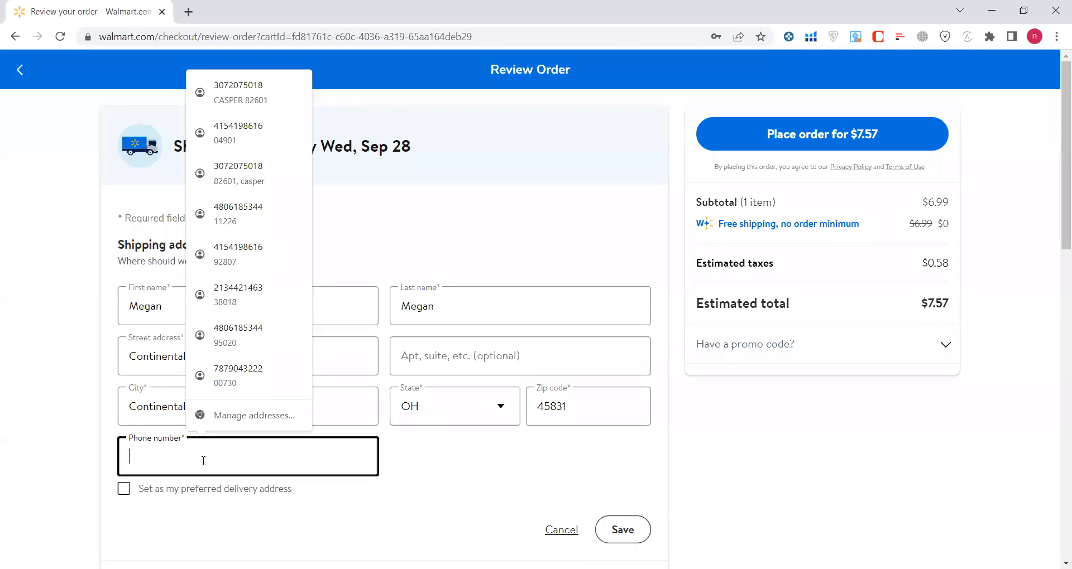
pyautogui.click(66, 389)
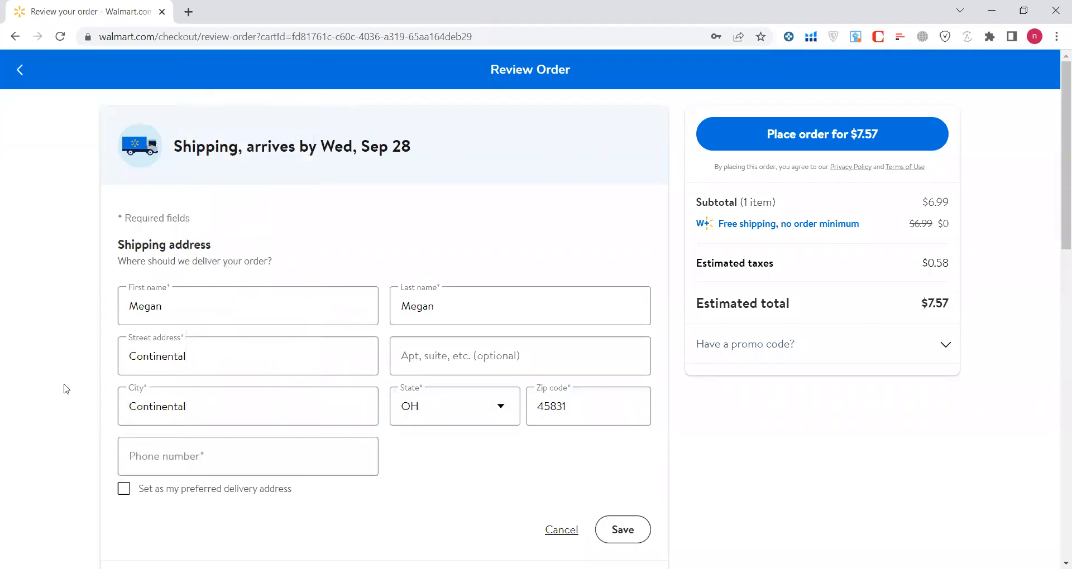
pyautogui.click(189, 447)
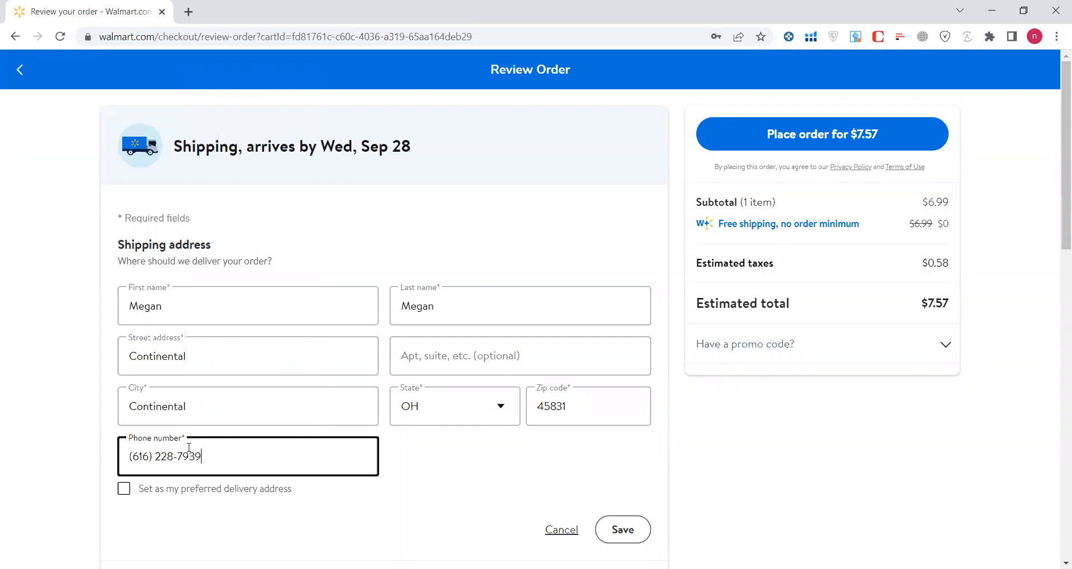
pyautogui.click(64, 435)
pyautogui.scroll(-1, 64, 435)
pyautogui.scroll(-1, 65, 435)
pyautogui.click(124, 433)
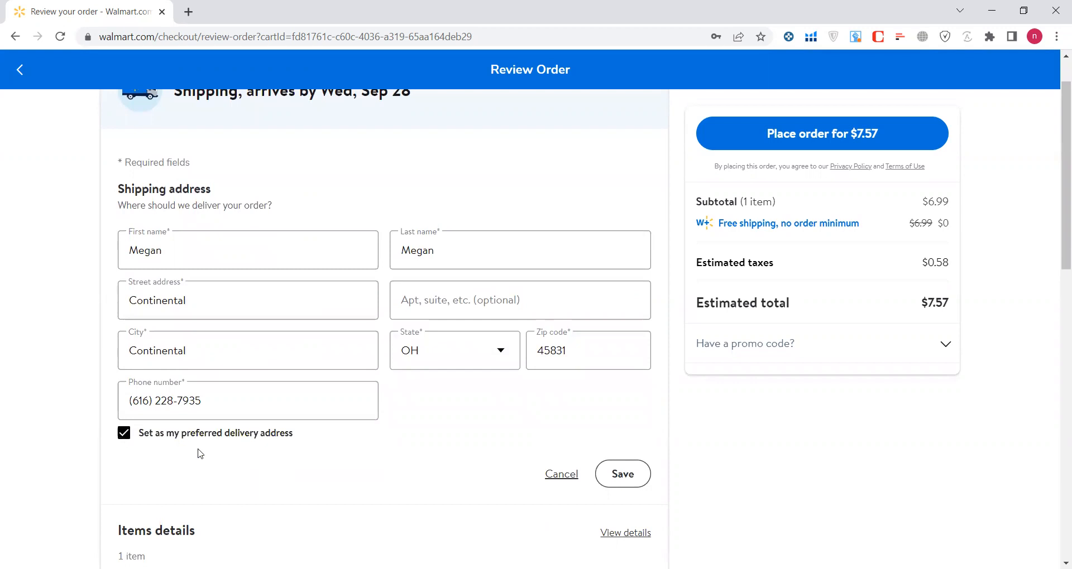
pyautogui.click(623, 474)
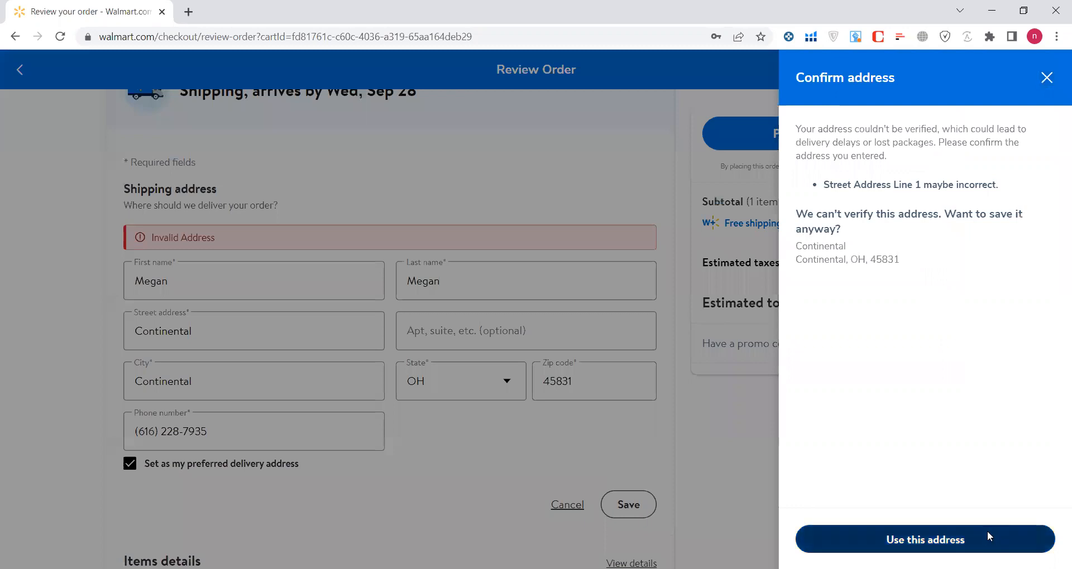
pyautogui.click(987, 537)
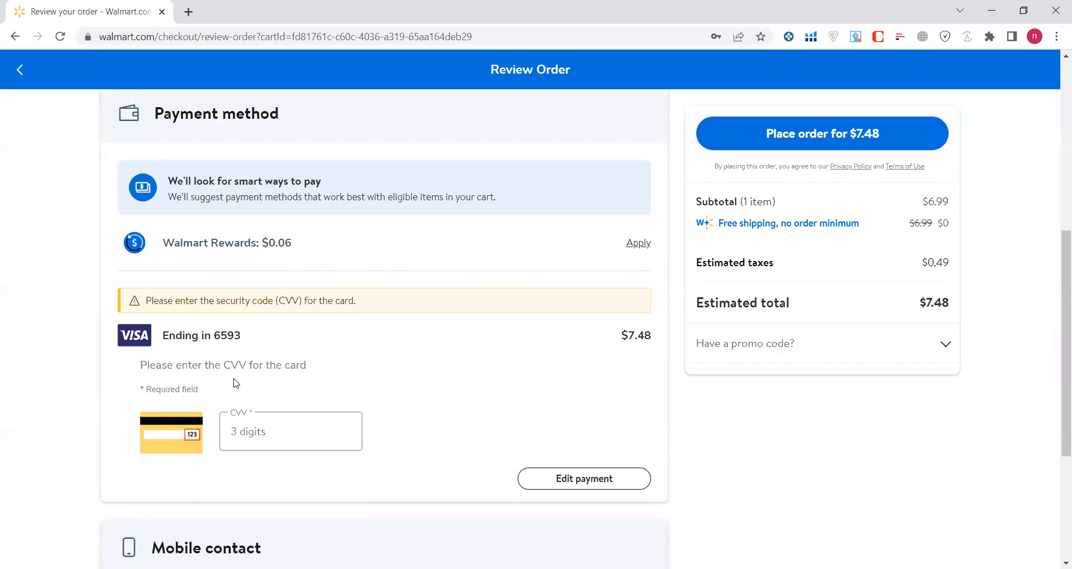
# Exit the $7.48 Review Order page without ordering, choosing Leave anyway.
pyautogui.scroll(-1, 50, 368)
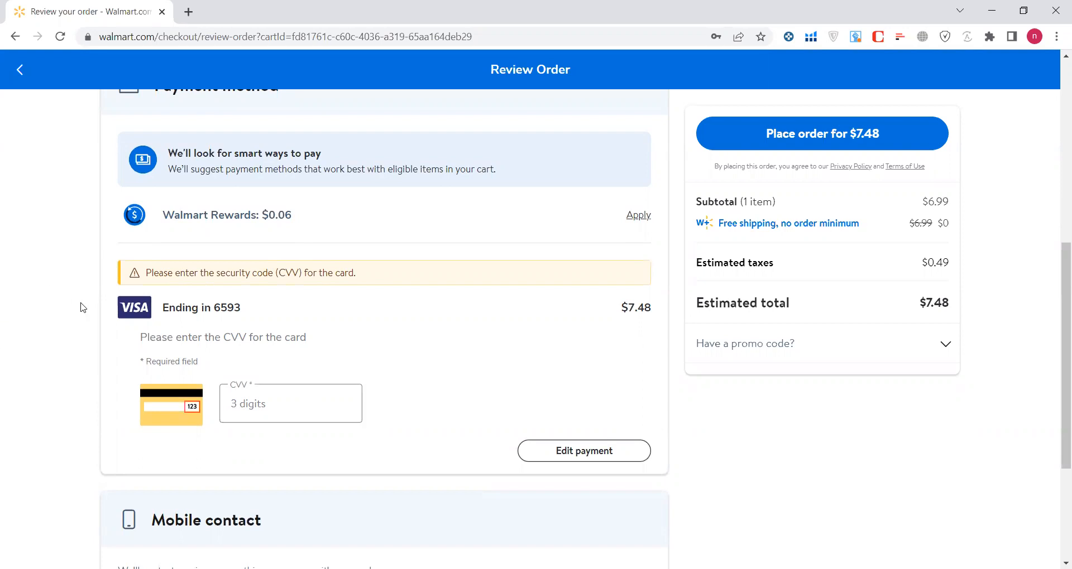
pyautogui.scroll(-4, 80, 308)
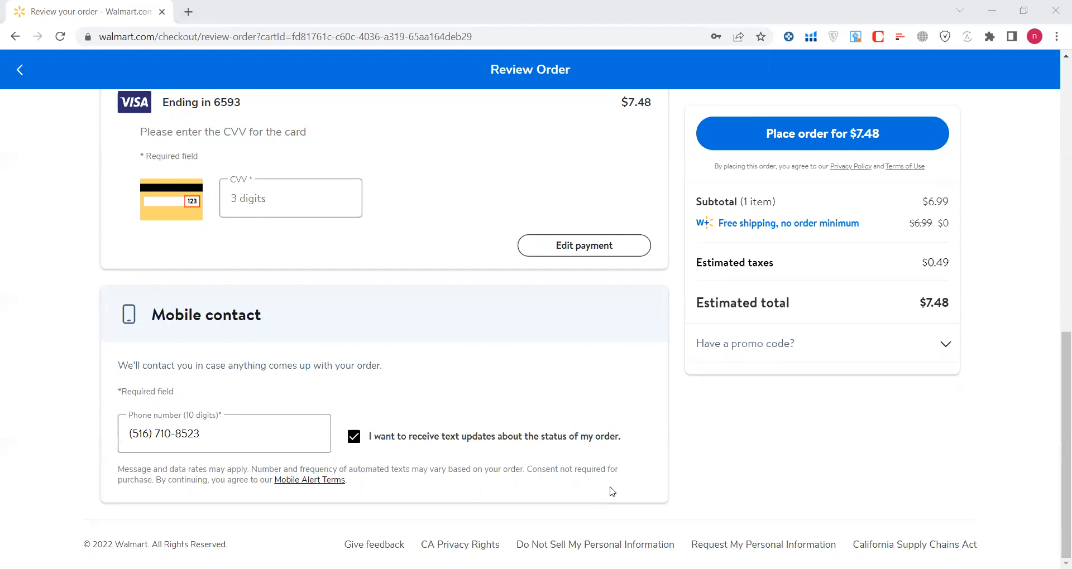
pyautogui.click(22, 70)
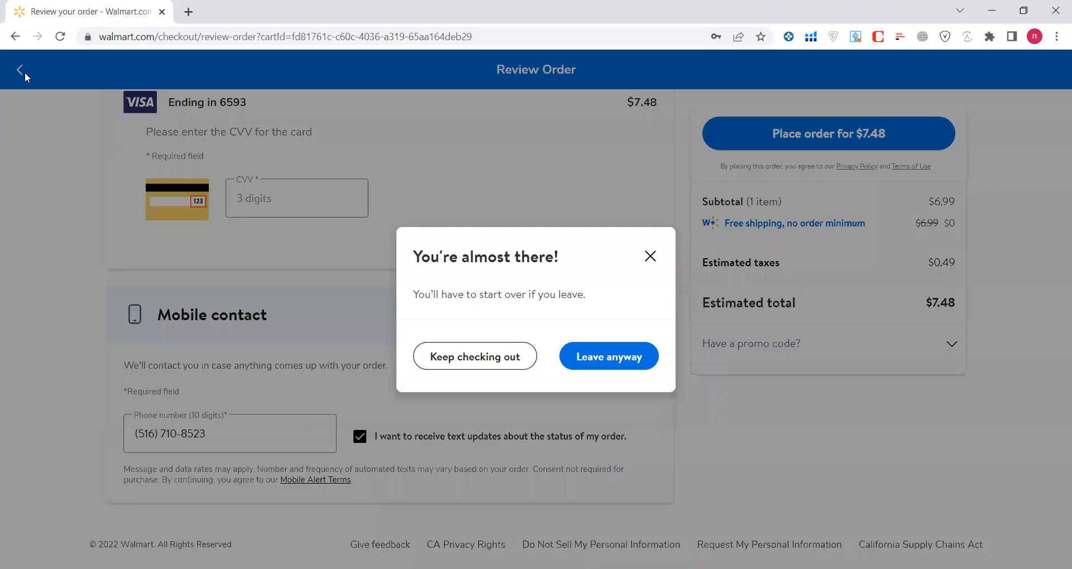
pyautogui.click(597, 364)
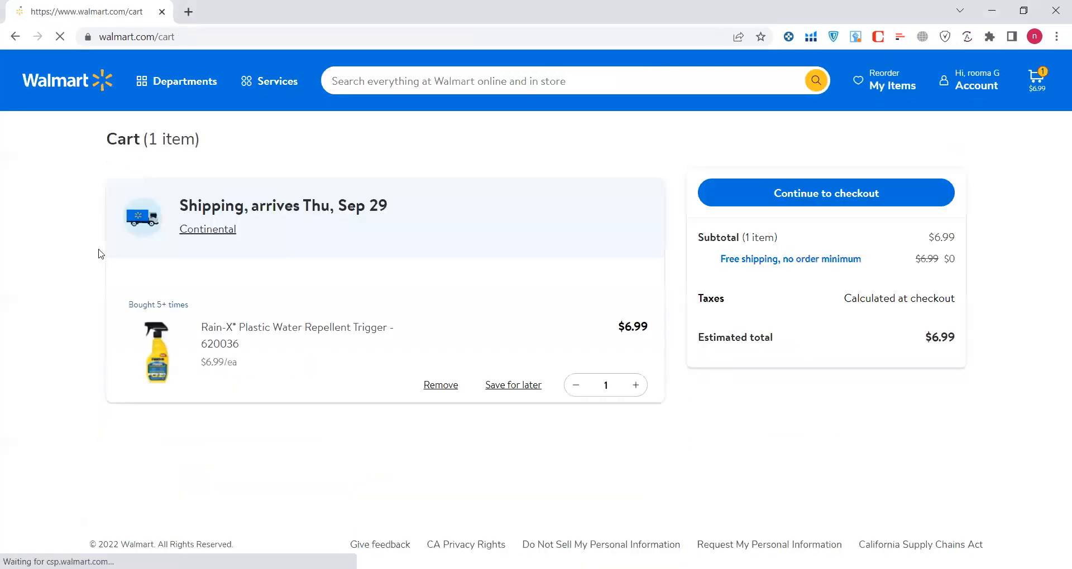
# Open the Rain-X product page from the cart and dismiss the CNET price comparison popup.
pyautogui.click(248, 329)
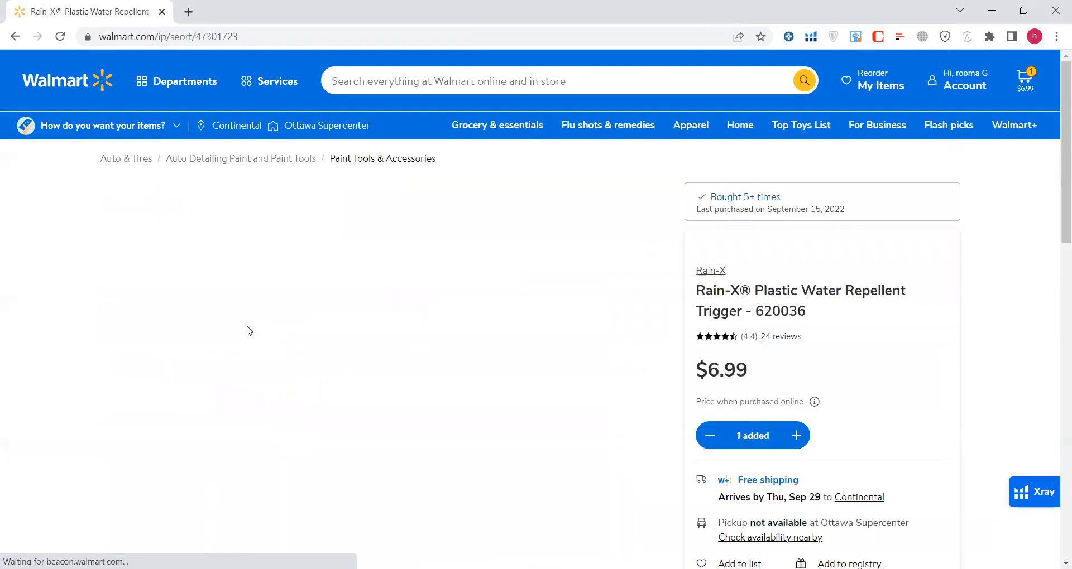
pyautogui.scroll(-3, 993, 393)
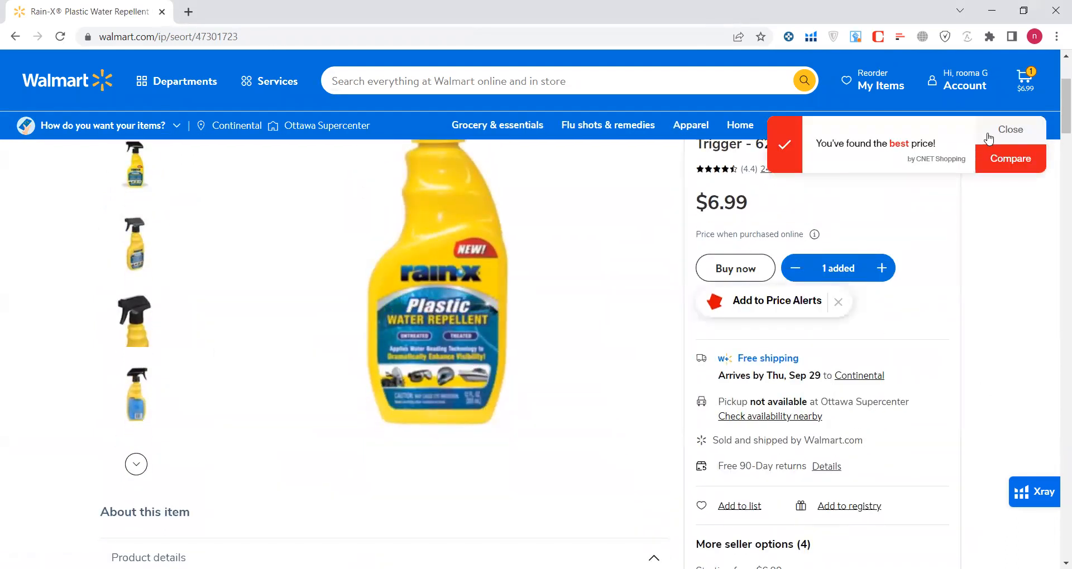
pyautogui.click(999, 134)
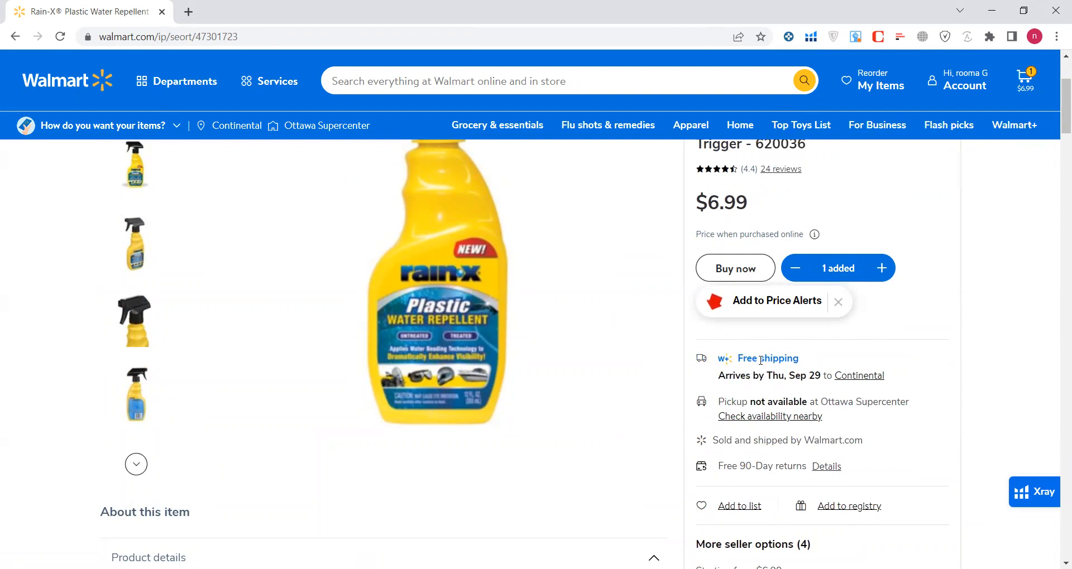
pyautogui.doubleClick(803, 378)
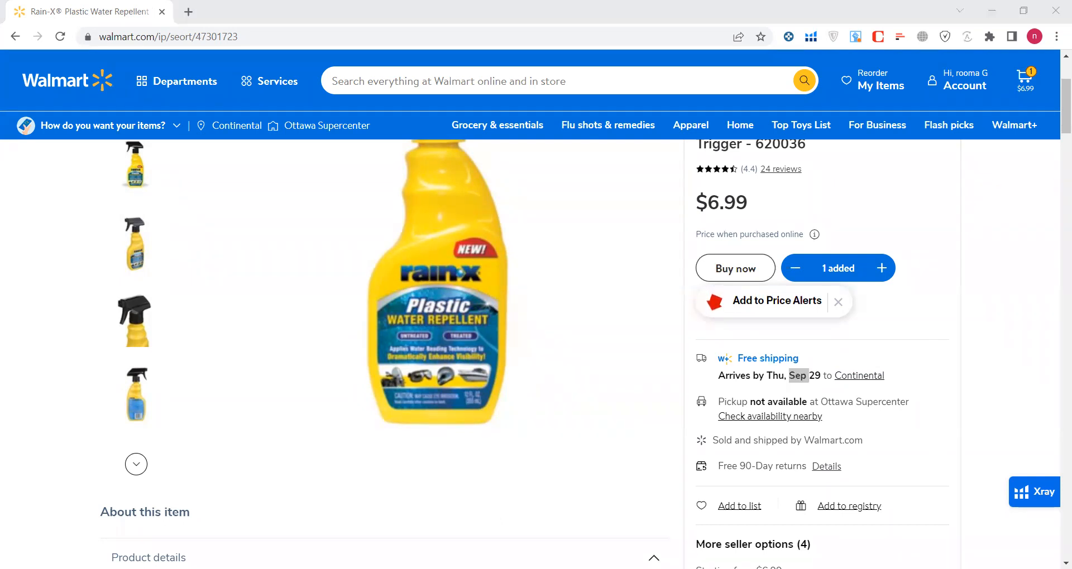
pyautogui.click(561, 462)
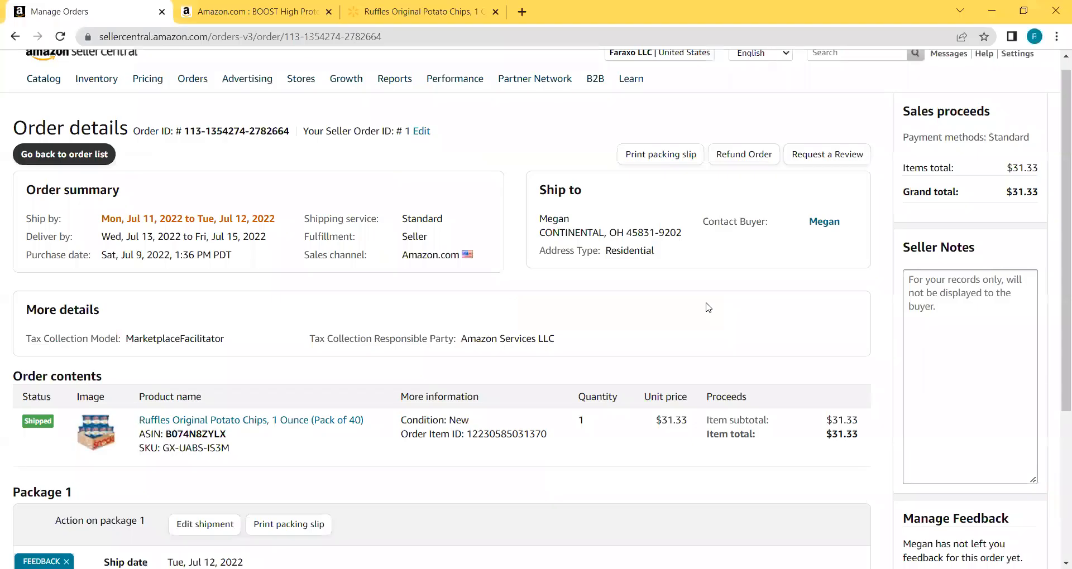
pyautogui.scroll(-5, 707, 307)
pyautogui.scroll(-1, 708, 308)
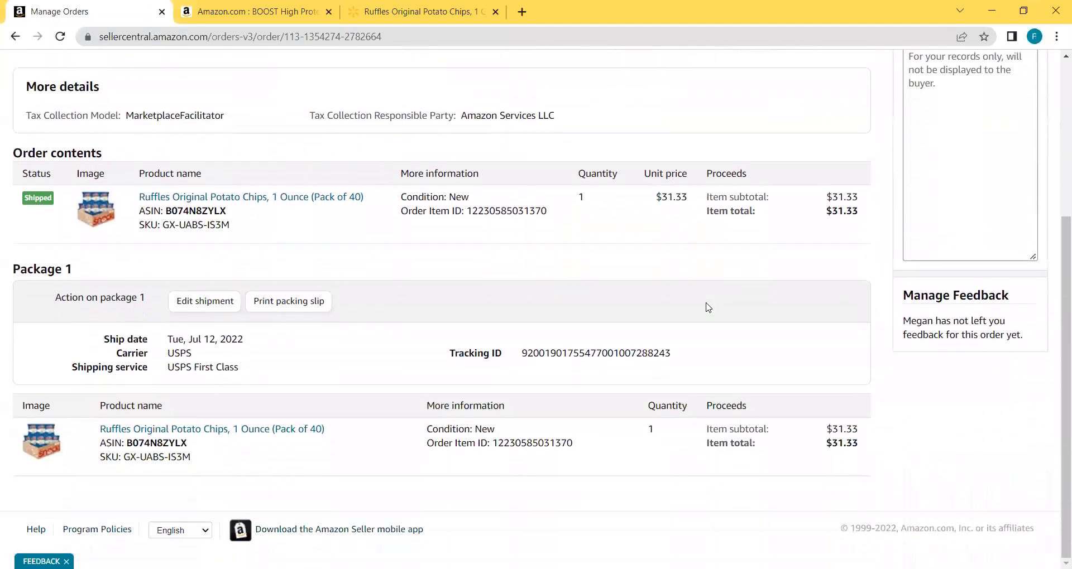
pyautogui.scroll(4, 708, 308)
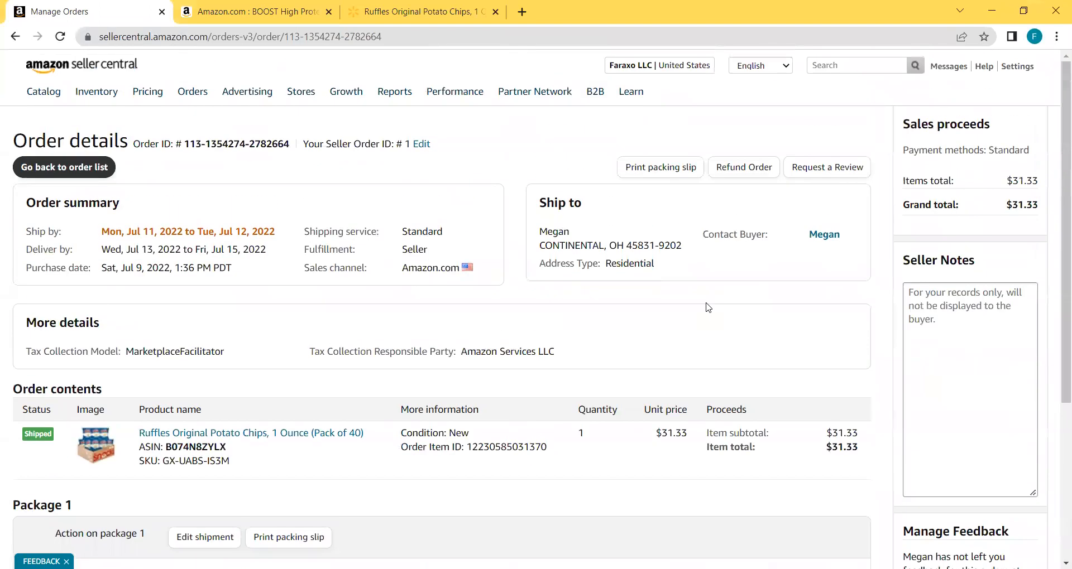
pyautogui.scroll(-3, 501, 387)
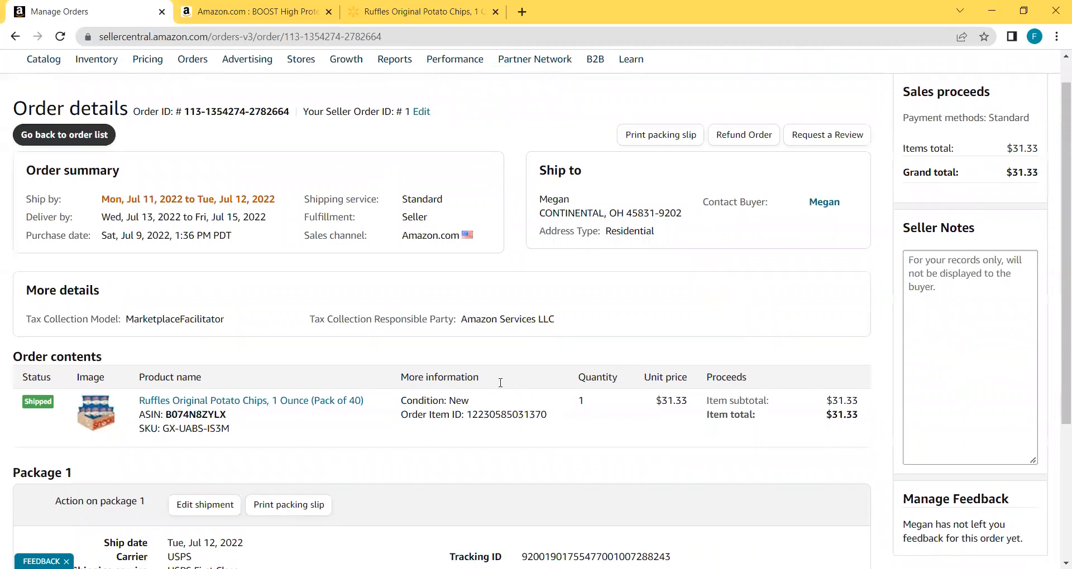
pyautogui.scroll(-1, 502, 387)
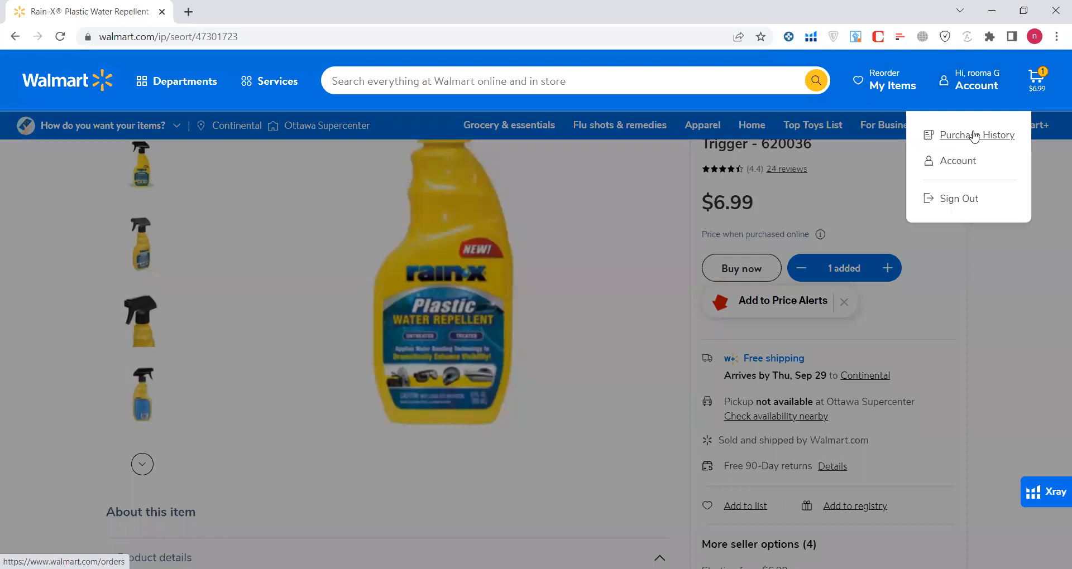
# In Purchase History, track the shipment of the Sep 24 order that is on the way.
pyautogui.click(974, 136)
pyautogui.scroll(-1, 974, 135)
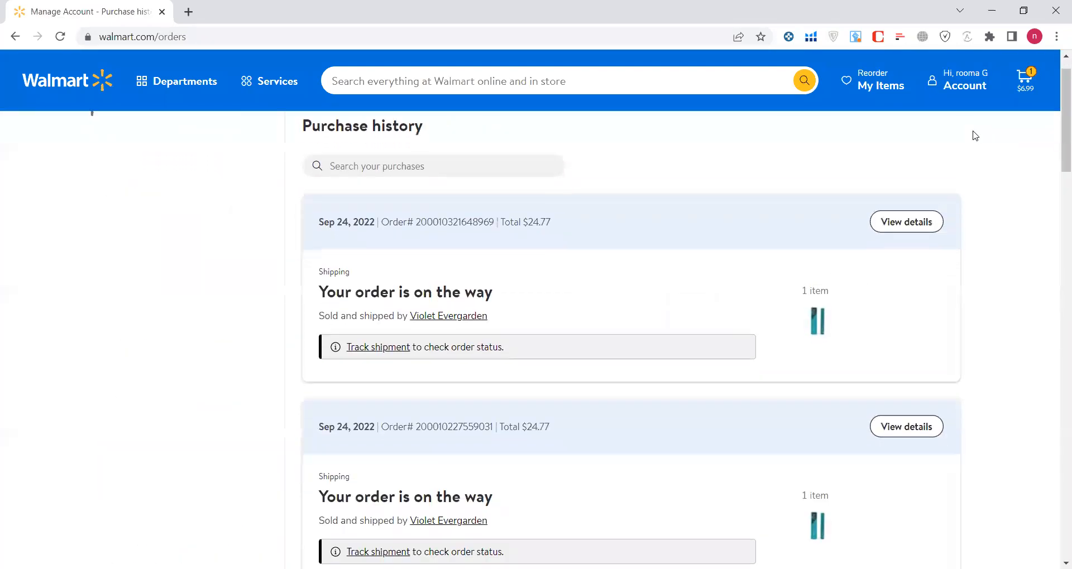
pyautogui.scroll(-10, 974, 136)
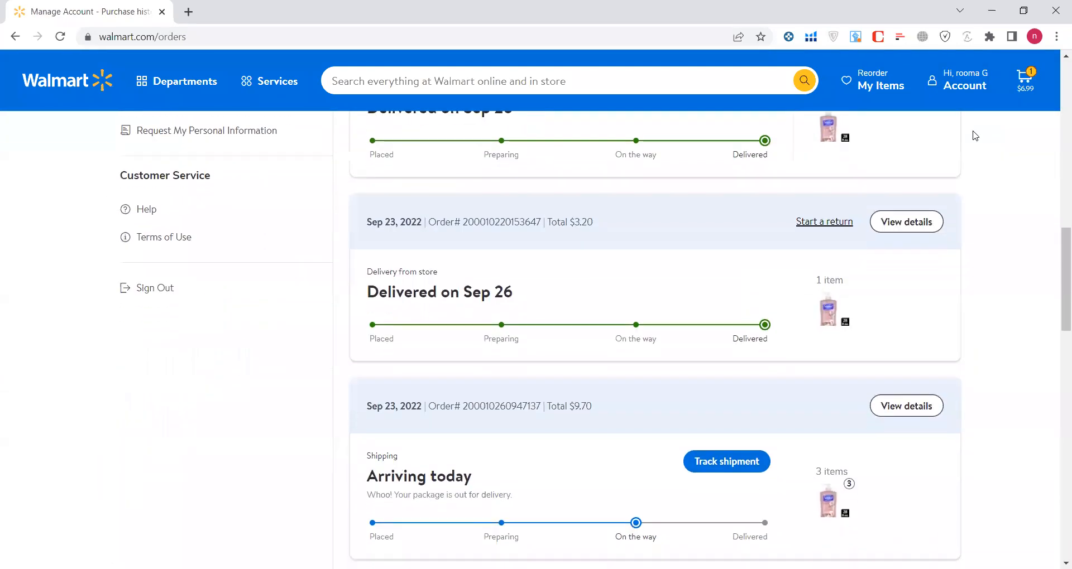
pyautogui.scroll(6, 974, 136)
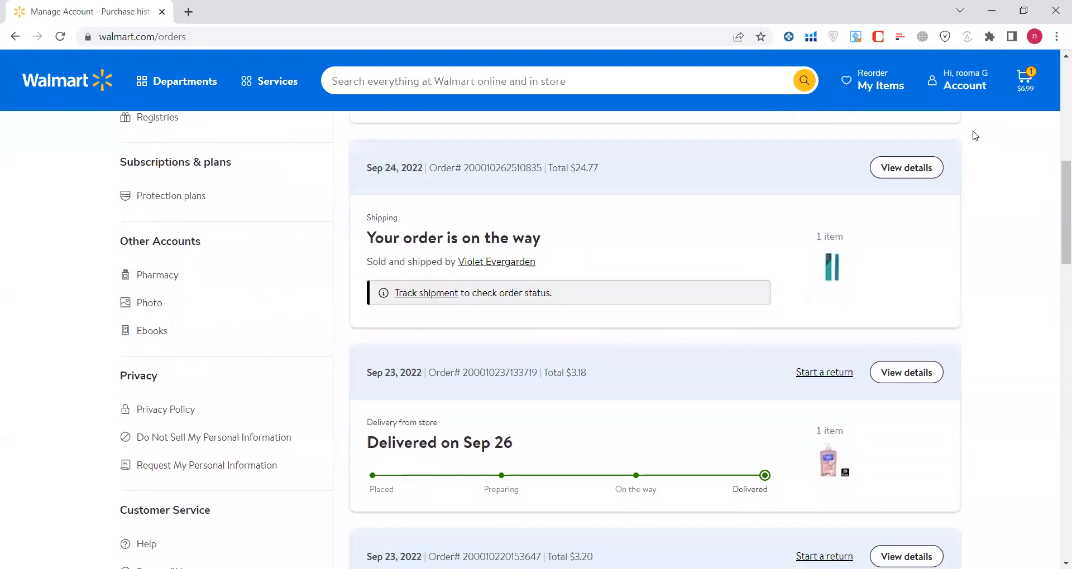
pyautogui.scroll(-4, 975, 136)
pyautogui.scroll(3, 975, 136)
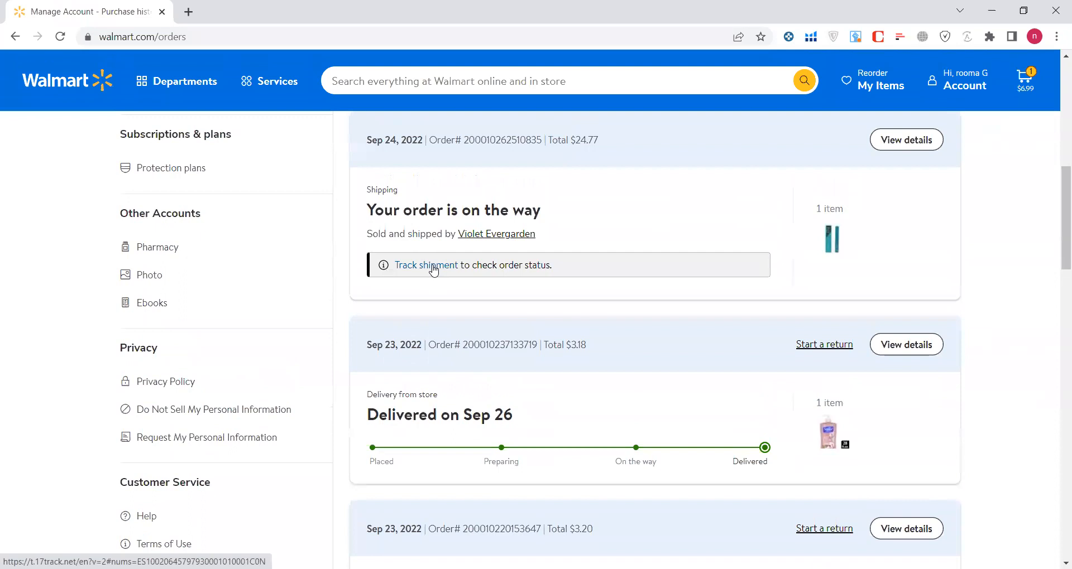
pyautogui.click(434, 267)
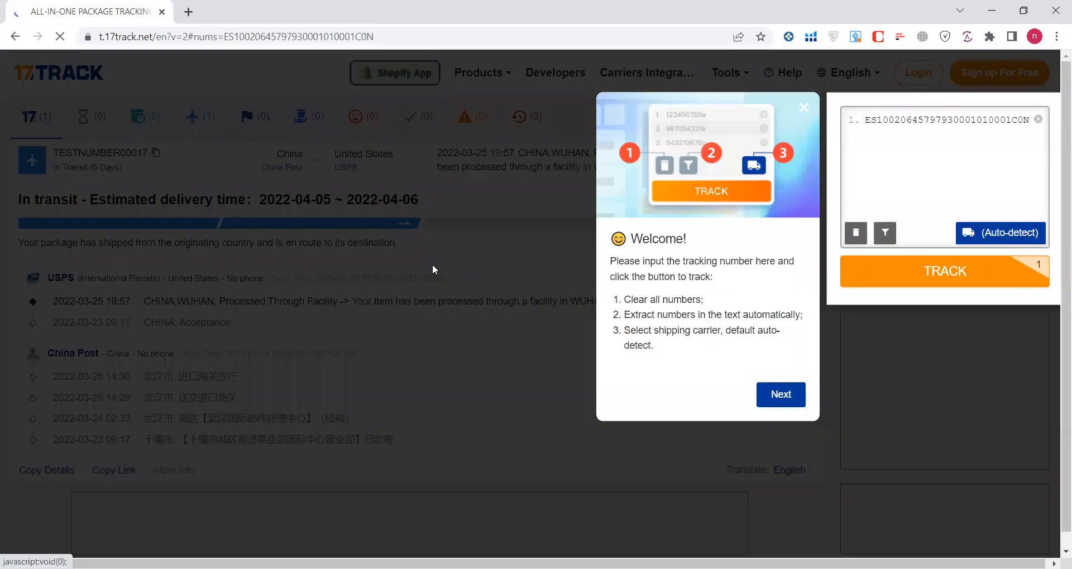
# Skip the 17TRACK tutorial, copy the package's tracking number, and return to Walmart purchase history.
pyautogui.click(782, 396)
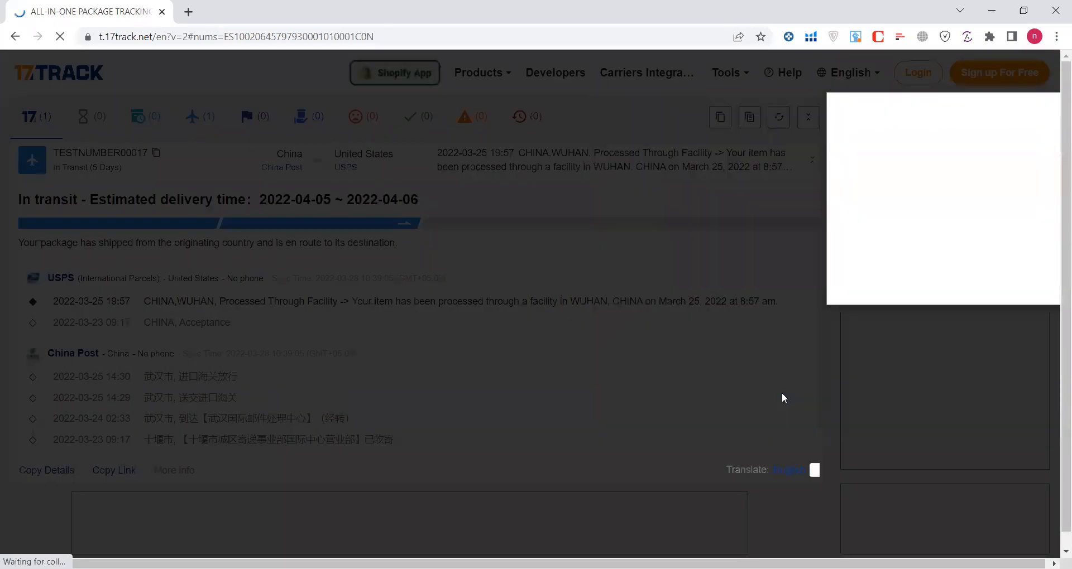
pyautogui.click(690, 457)
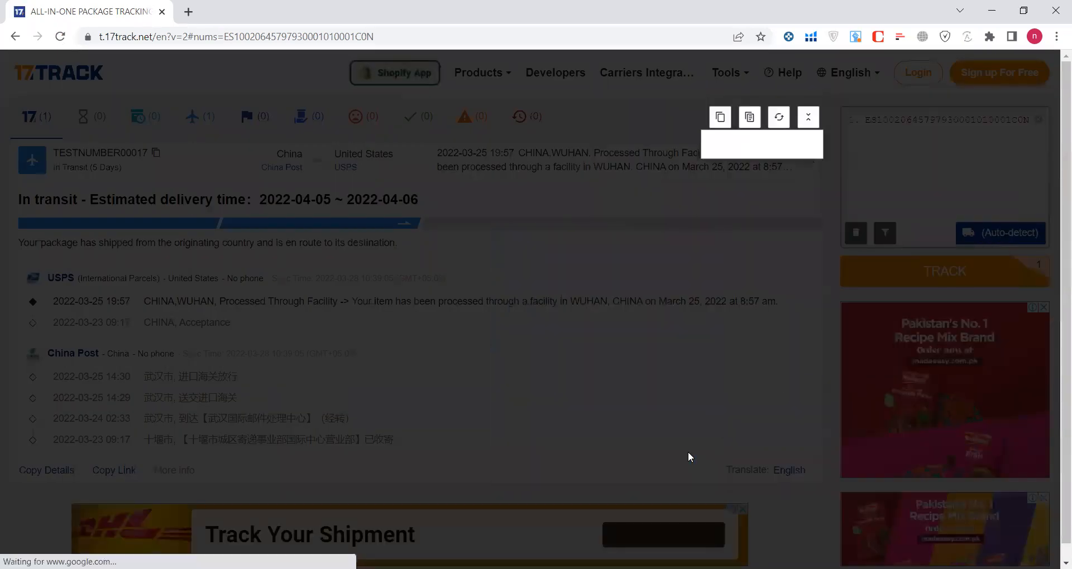
pyautogui.click(673, 122)
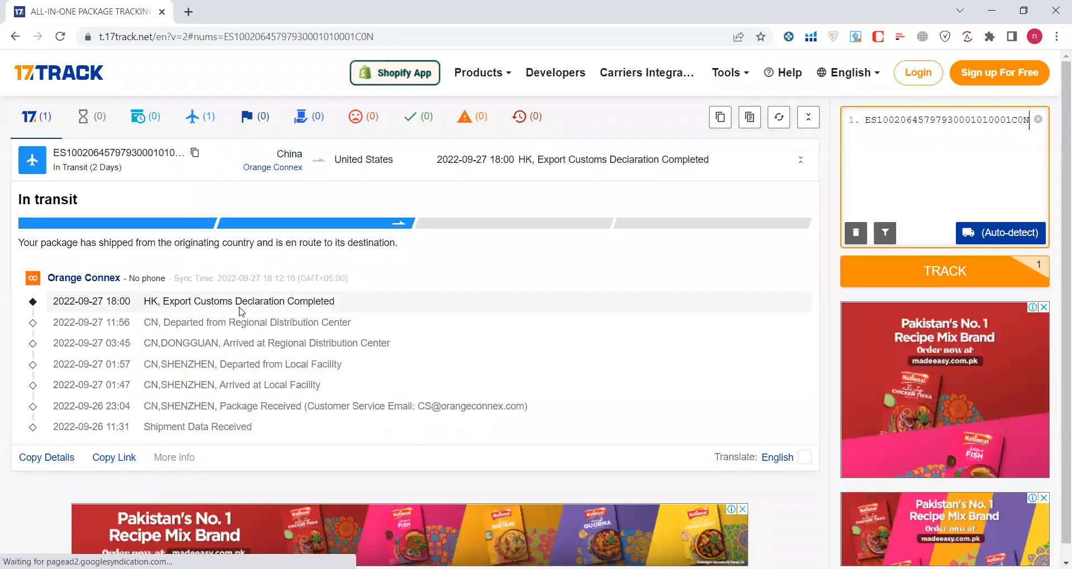
pyautogui.click(195, 155)
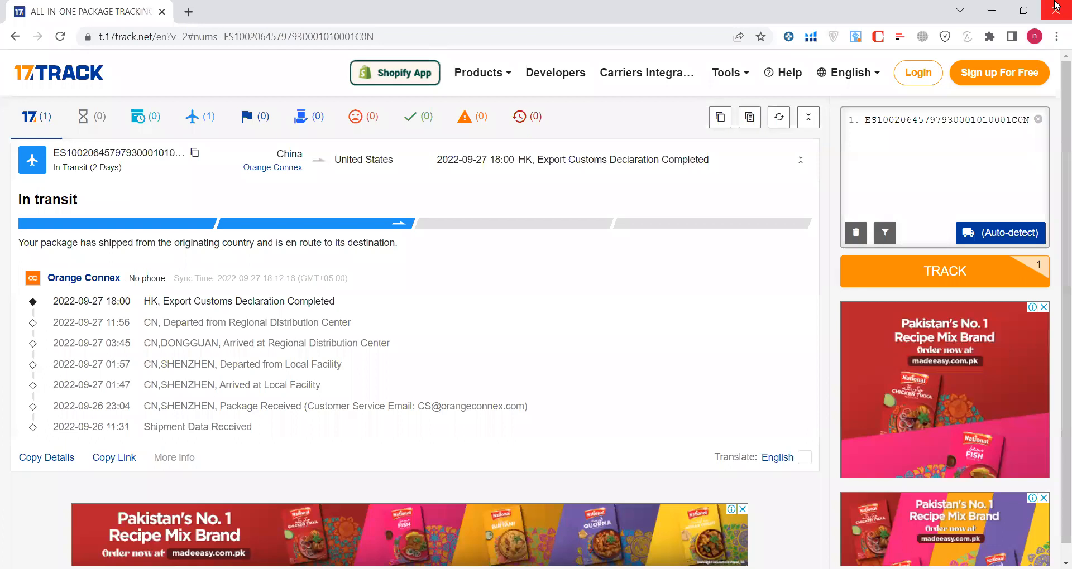
pyautogui.click(16, 38)
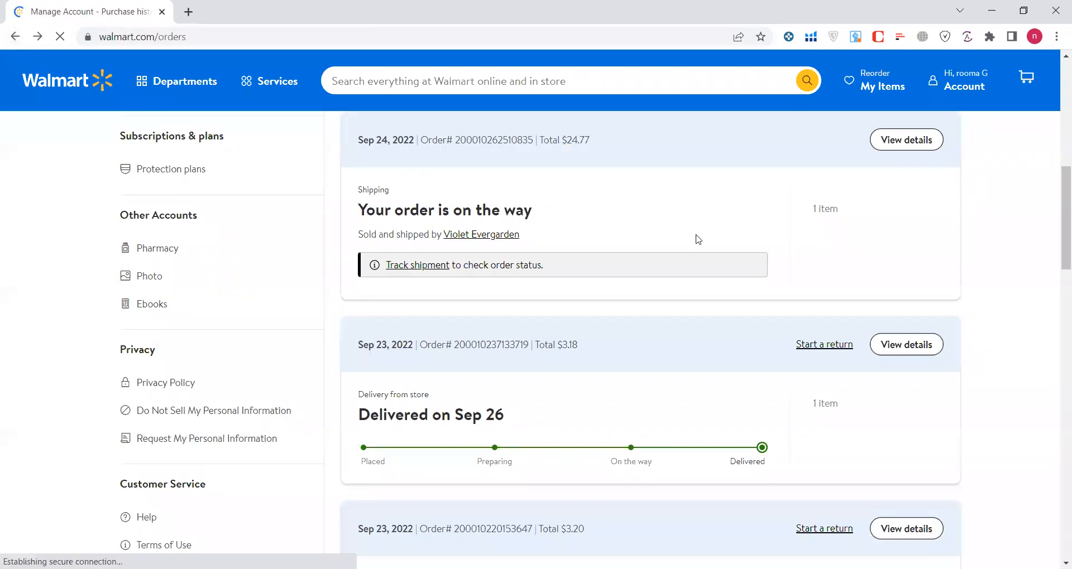
pyautogui.scroll(-3, 973, 314)
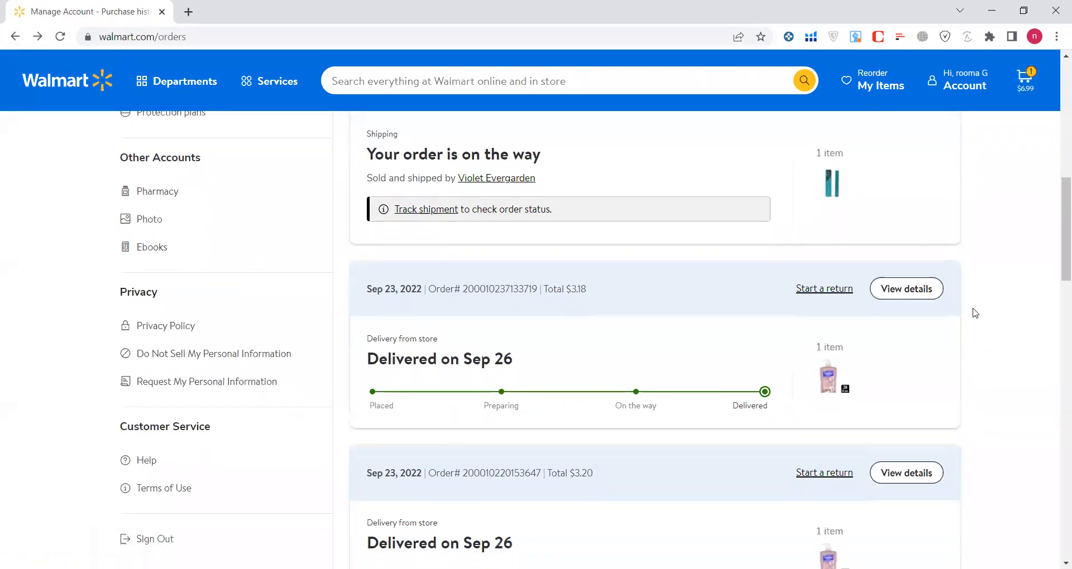
pyautogui.scroll(-6, 974, 312)
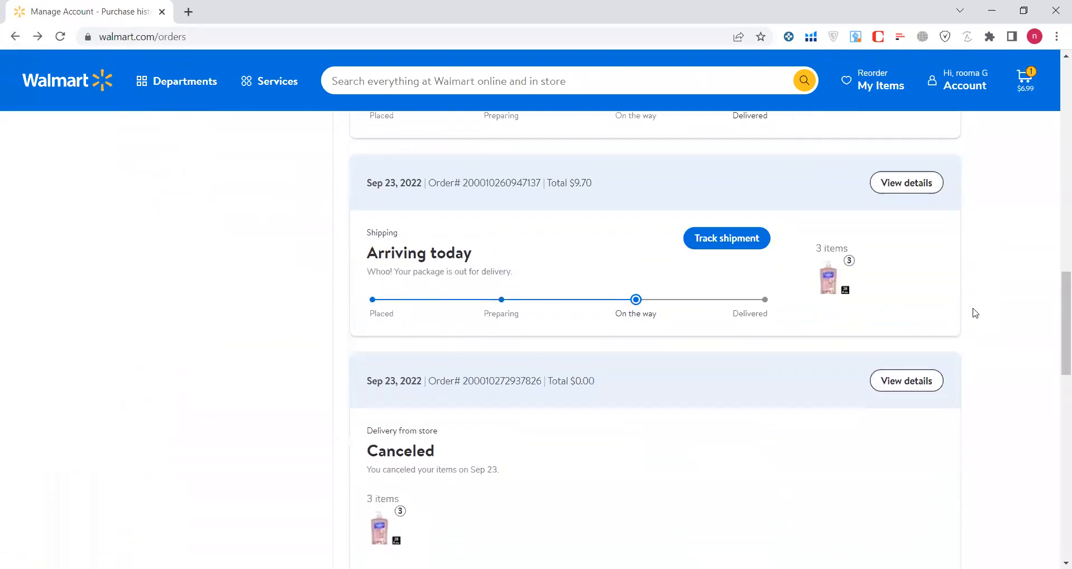
pyautogui.click(741, 211)
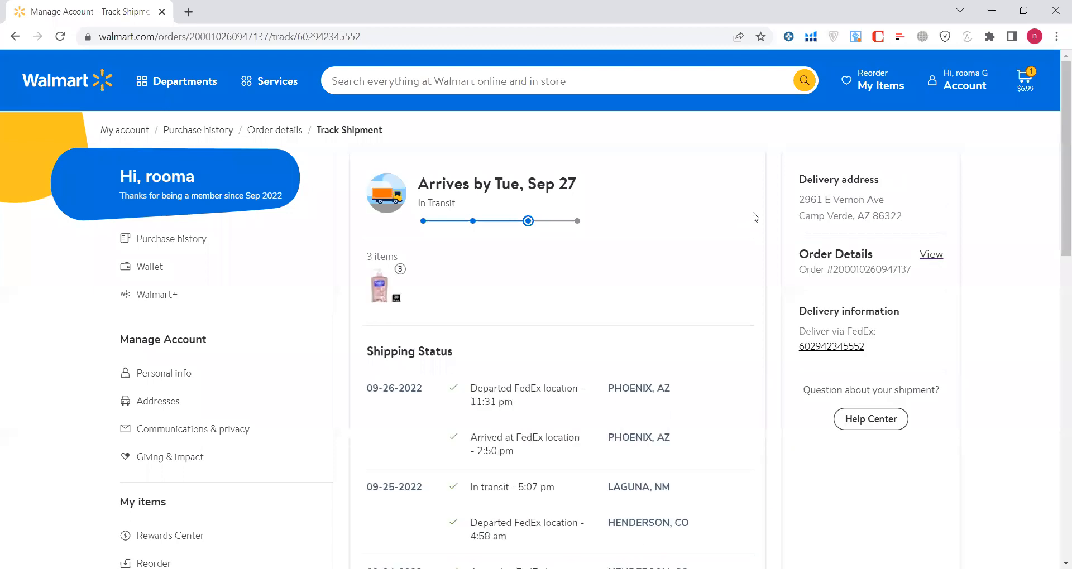
pyautogui.moveTo(868, 349); pyautogui.dragTo(802, 350)
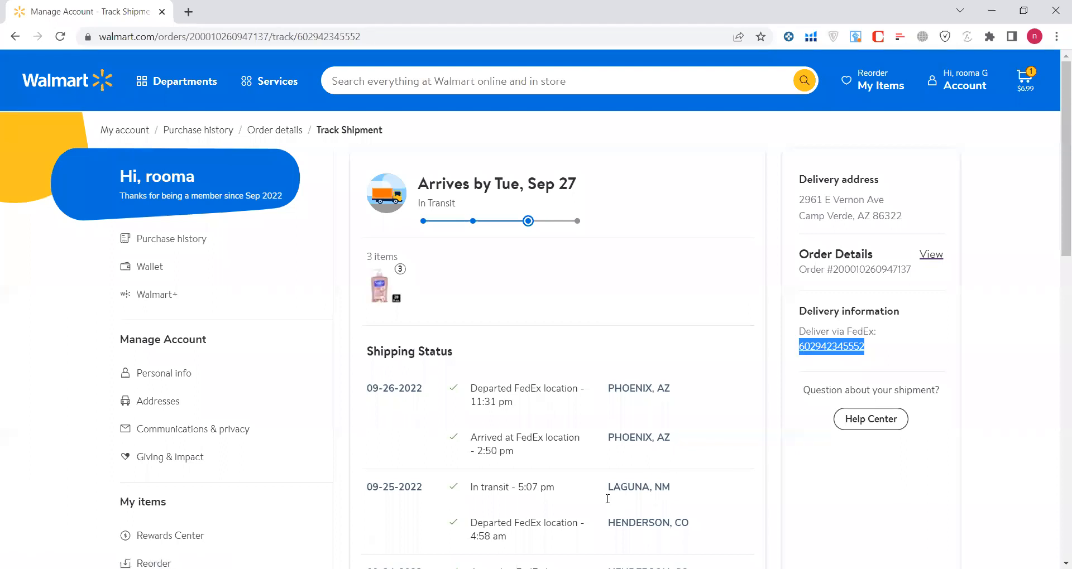
pyautogui.hotkey('alt', 'Tab')
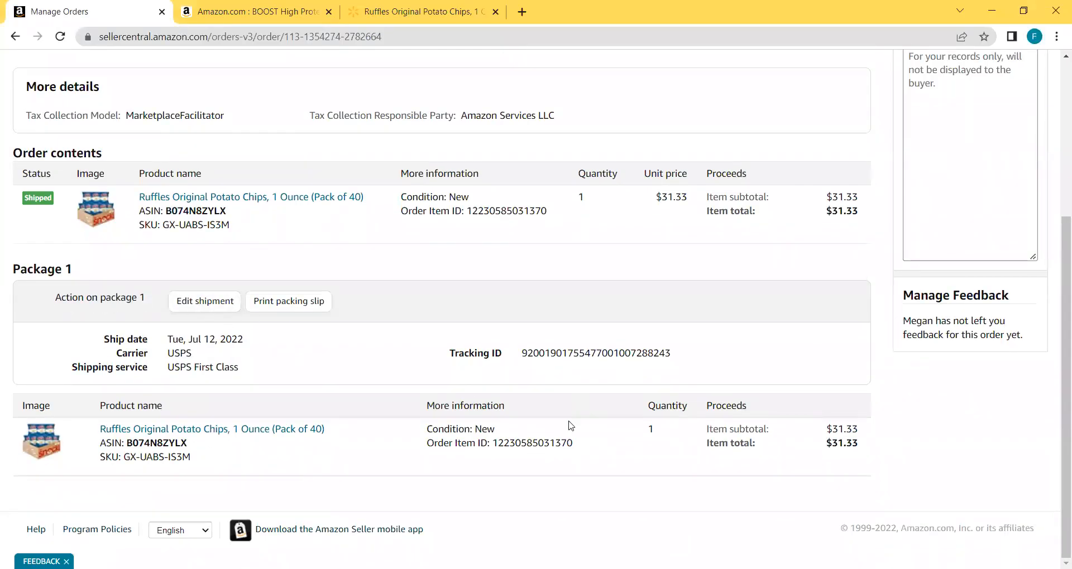
# Start editing Package 1's shipment details in the Ruffles order.
pyautogui.tripleClick(564, 352)
pyautogui.click(352, 323)
pyautogui.click(206, 306)
pyautogui.scroll(-2, 588, 372)
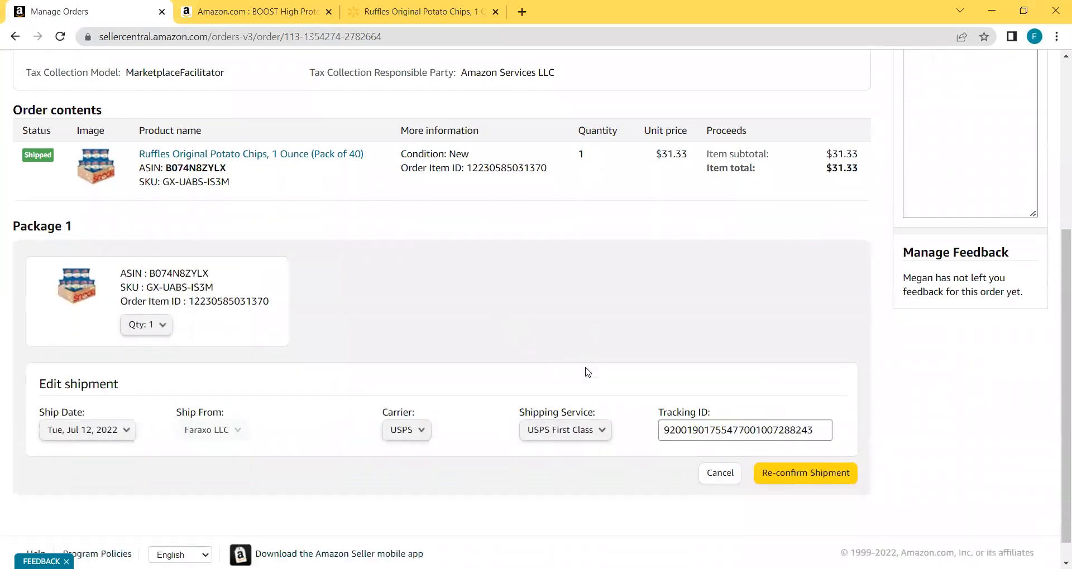
# Change the ship date to Mon, Jul 11, 2022, replacing the mistaken Tue, Jul 12 pick.
pyautogui.click(103, 408)
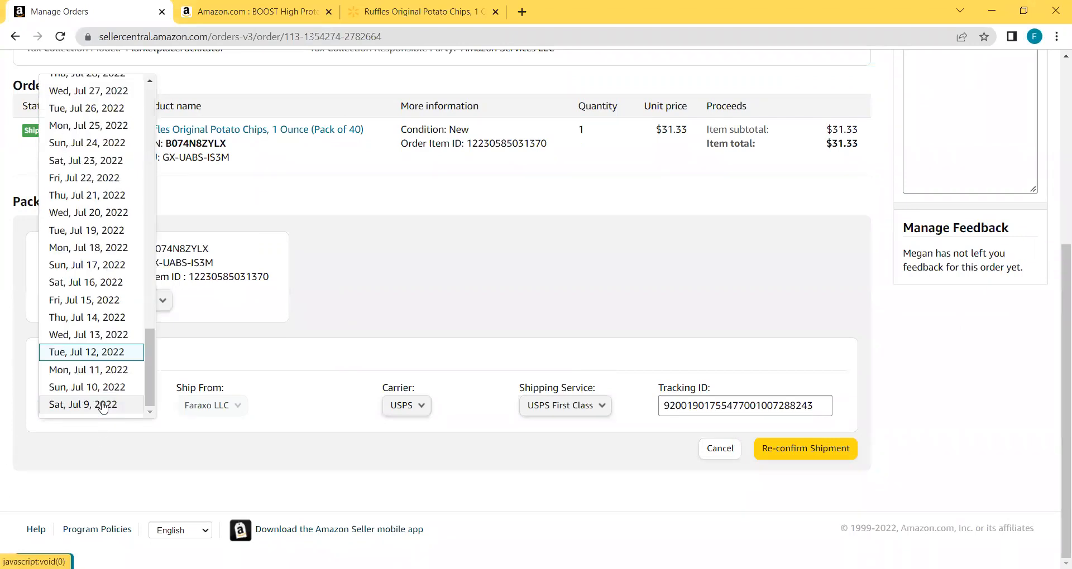
pyautogui.click(96, 361)
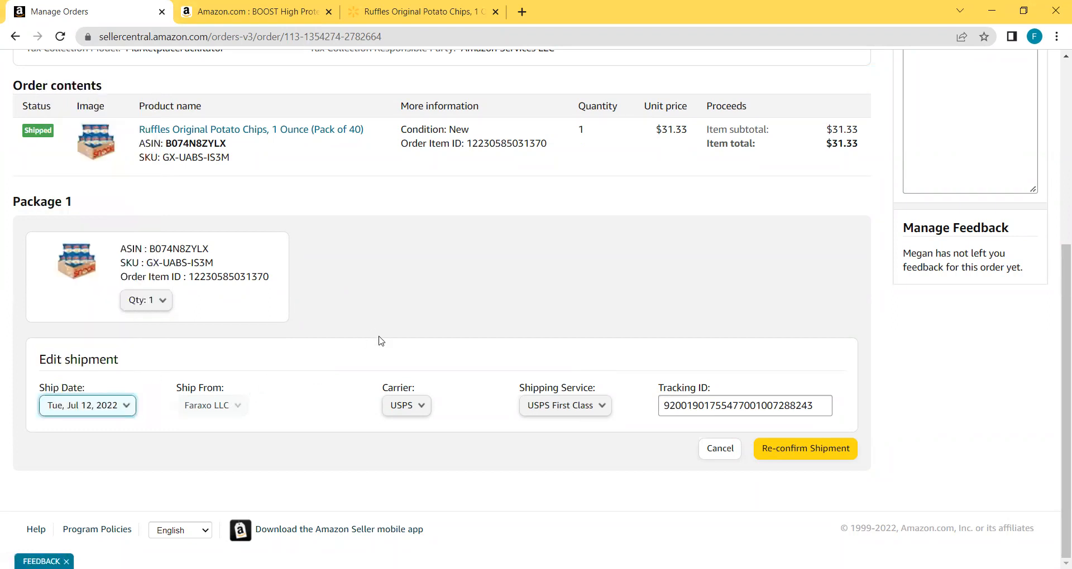
pyautogui.scroll(5, 385, 346)
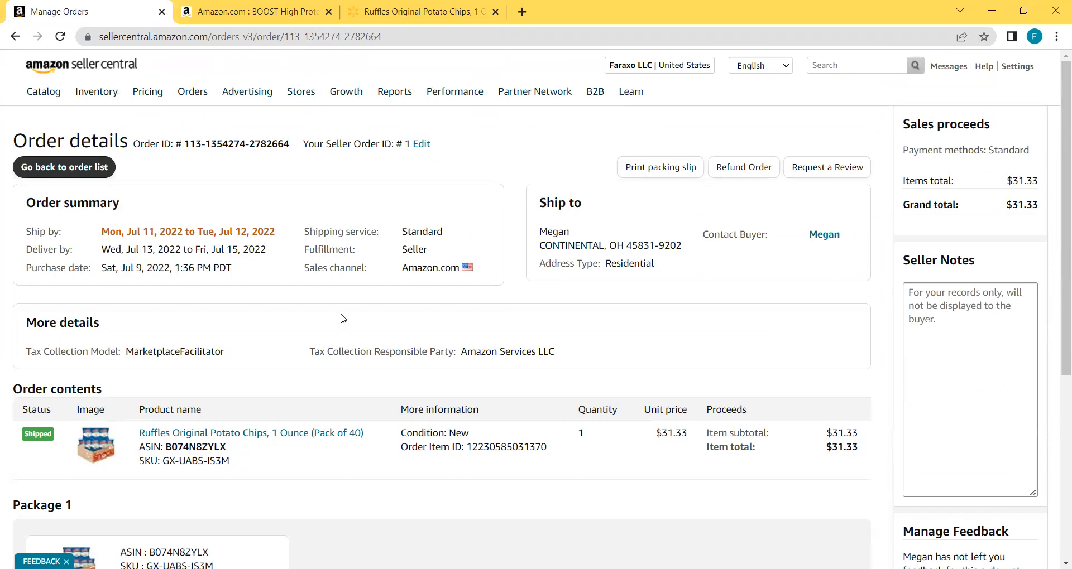
pyautogui.scroll(-5, 315, 434)
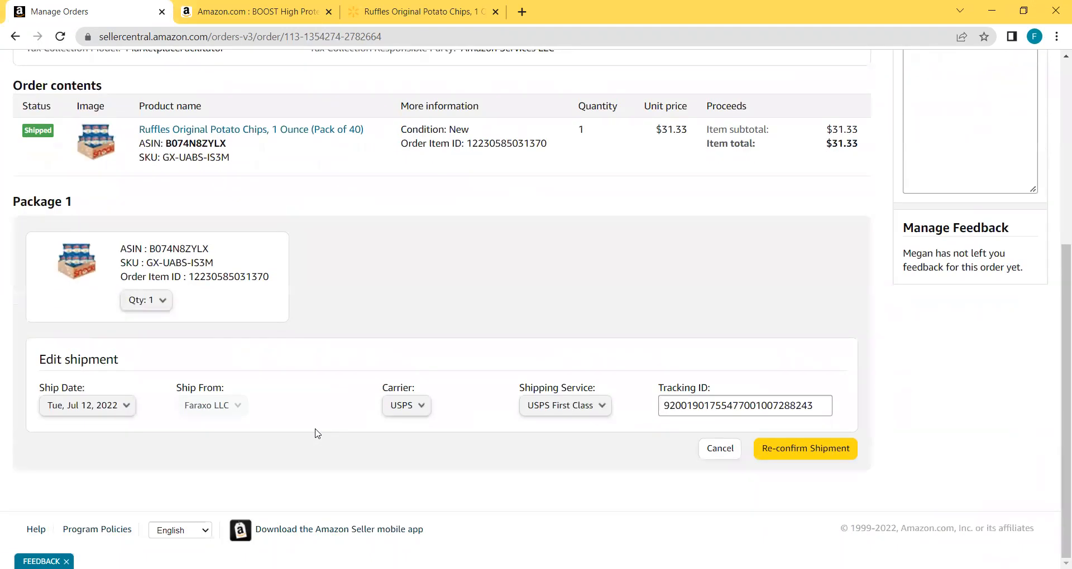
pyautogui.click(123, 408)
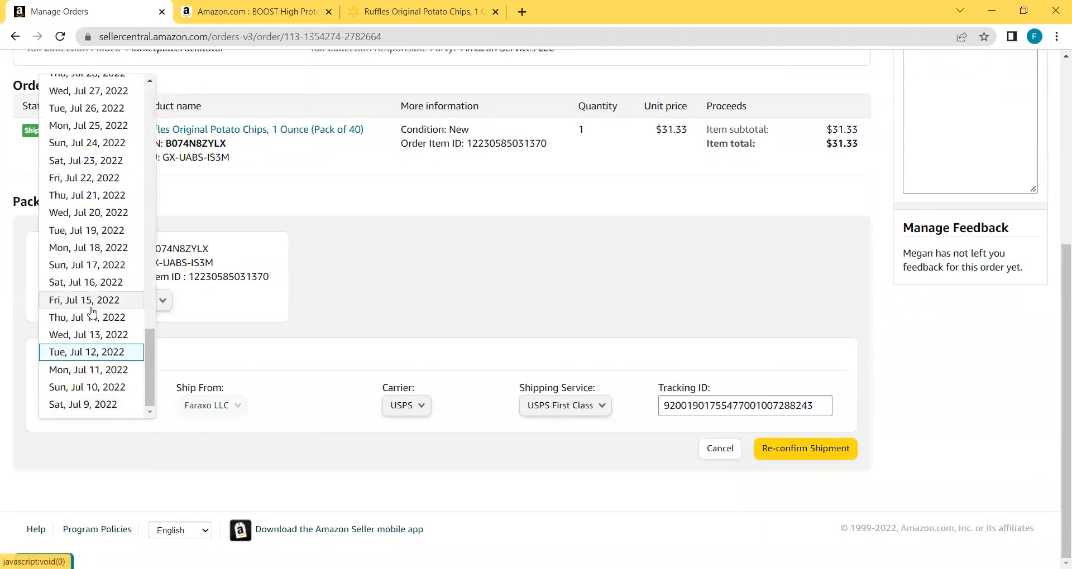
pyautogui.click(111, 370)
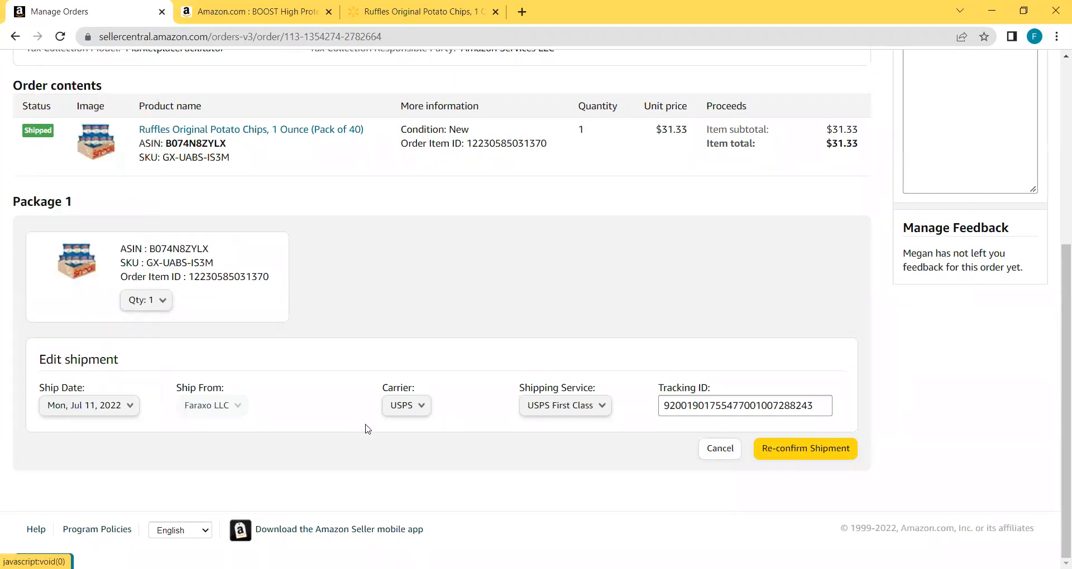
# Set the carrier to FedEx with FedEx Ground as the shipping service.
pyautogui.click(418, 412)
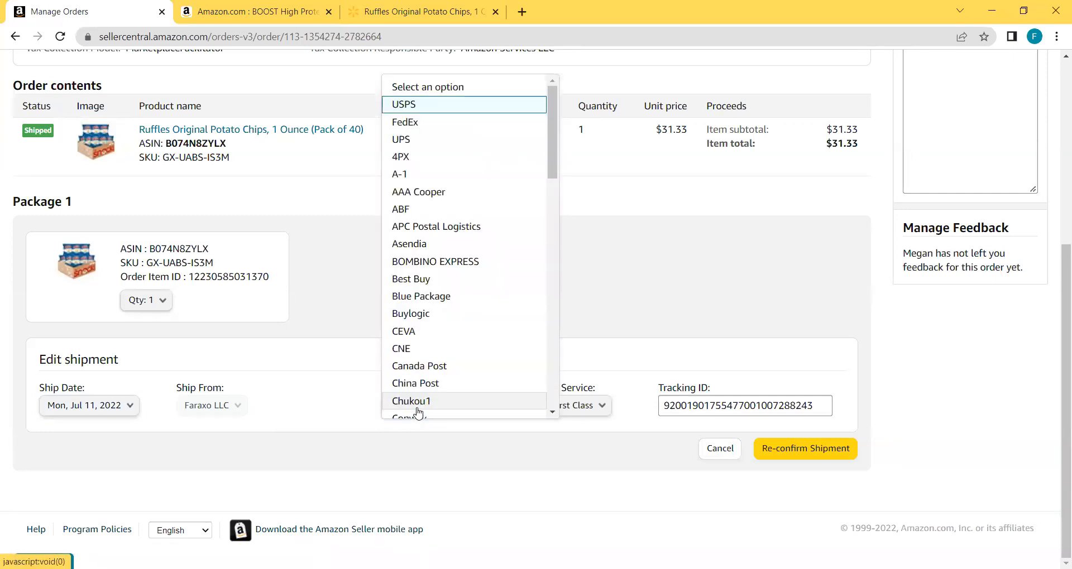
pyautogui.press('Down')
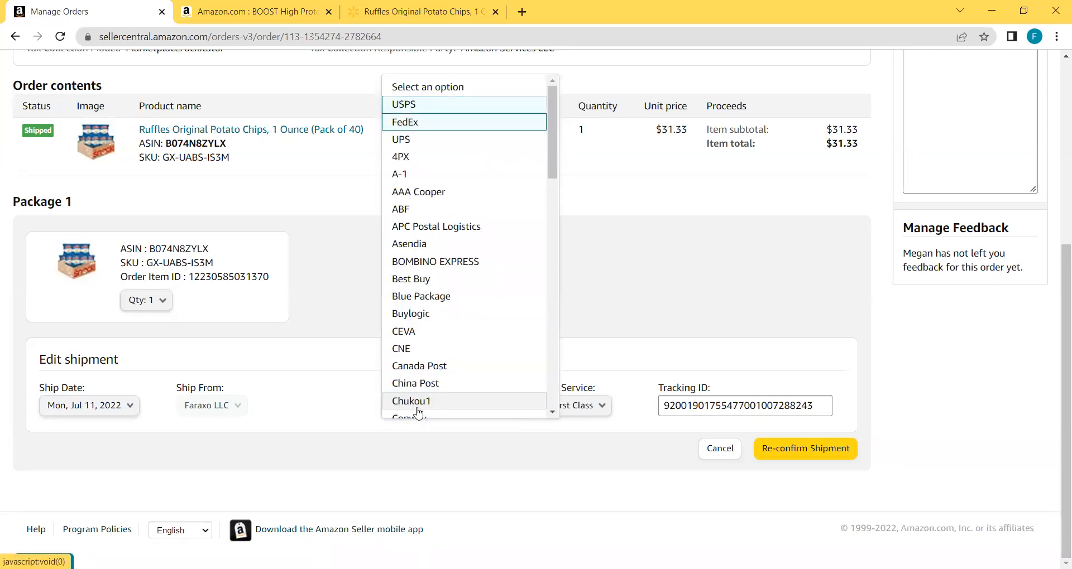
pyautogui.press('Return')
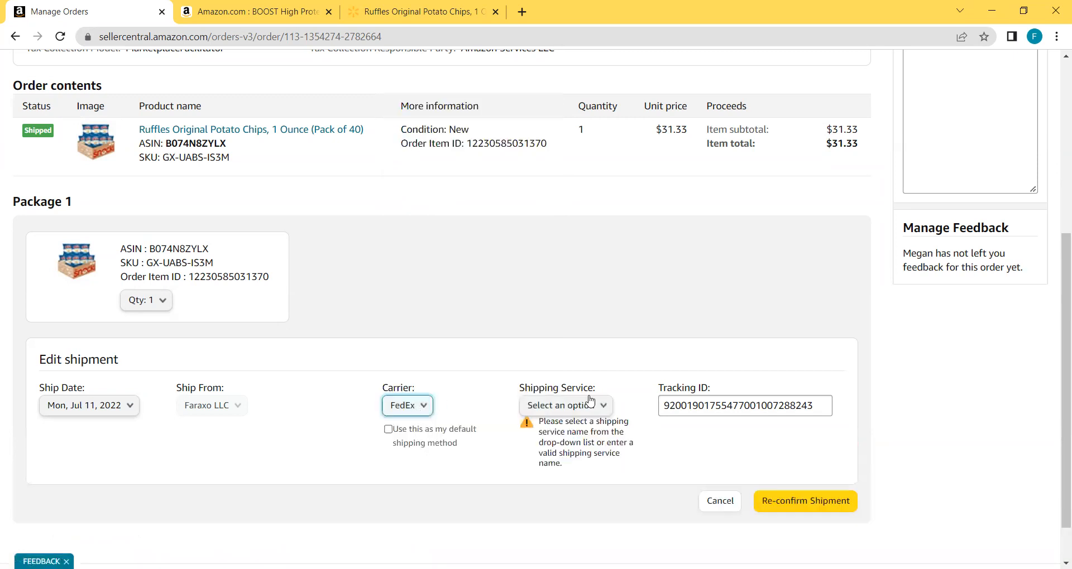
pyautogui.click(599, 406)
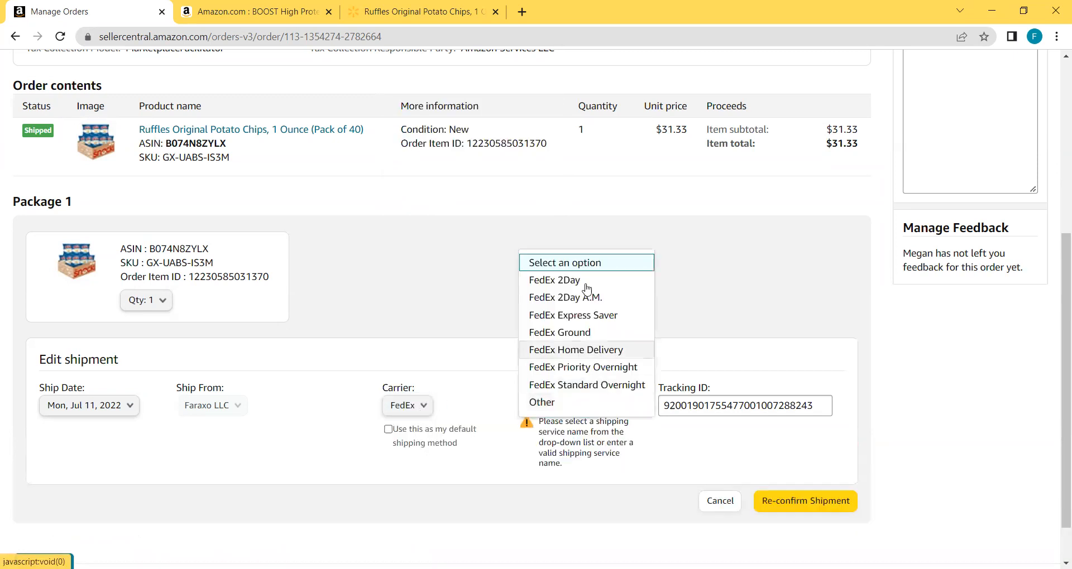
pyautogui.click(584, 333)
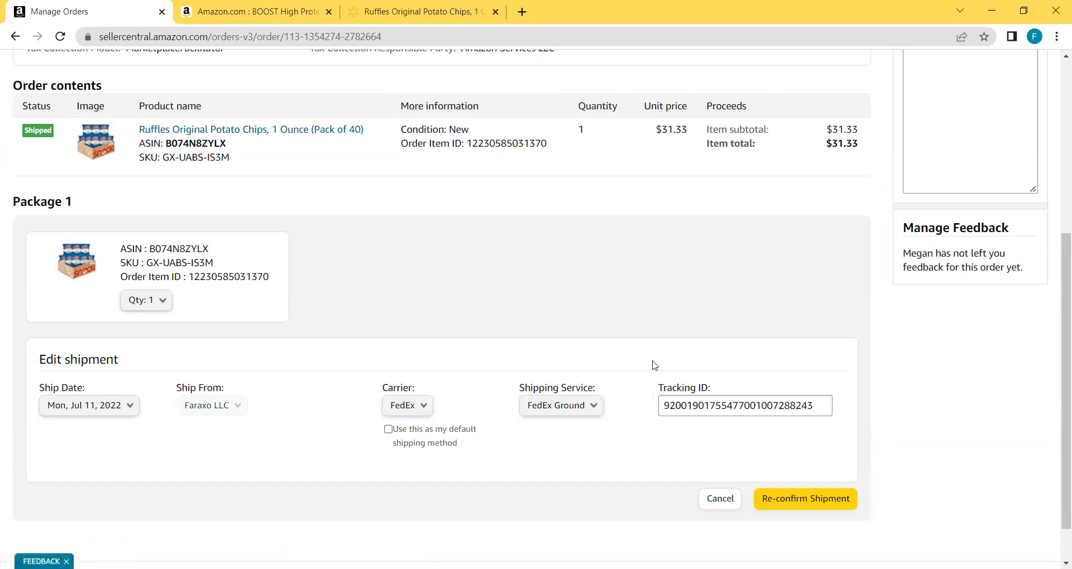
pyautogui.click(697, 405)
pyautogui.hotkey('ctrl', 'a')
pyautogui.hotkey('ctrl', 'v')
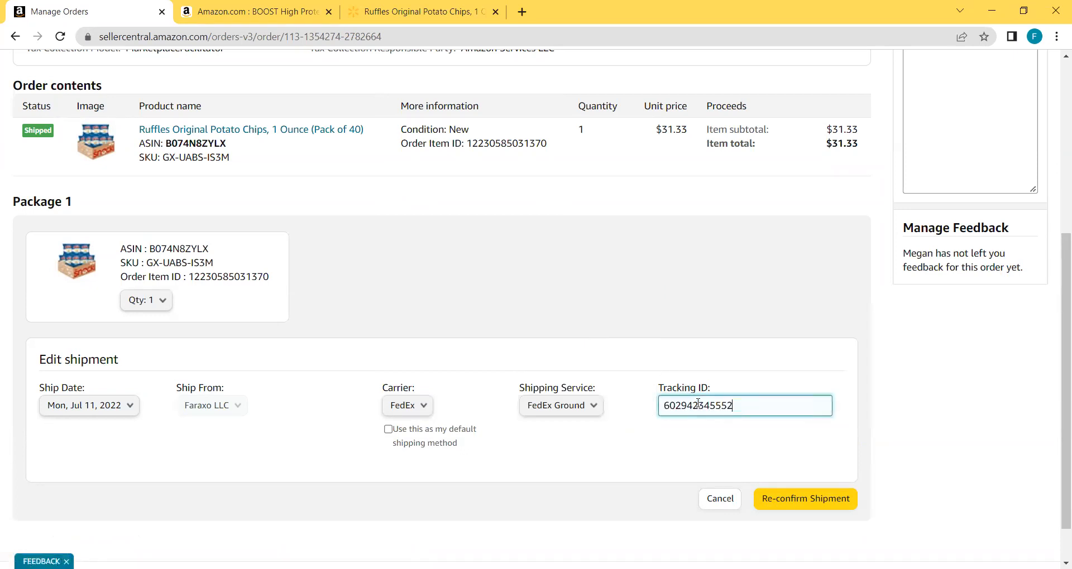
pyautogui.click(765, 453)
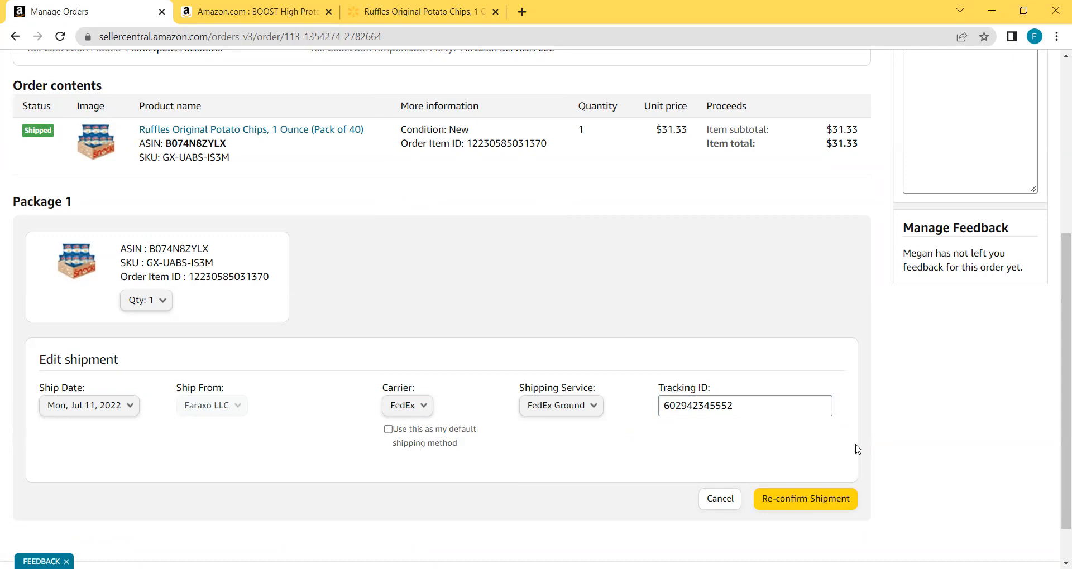
pyautogui.doubleClick(742, 404)
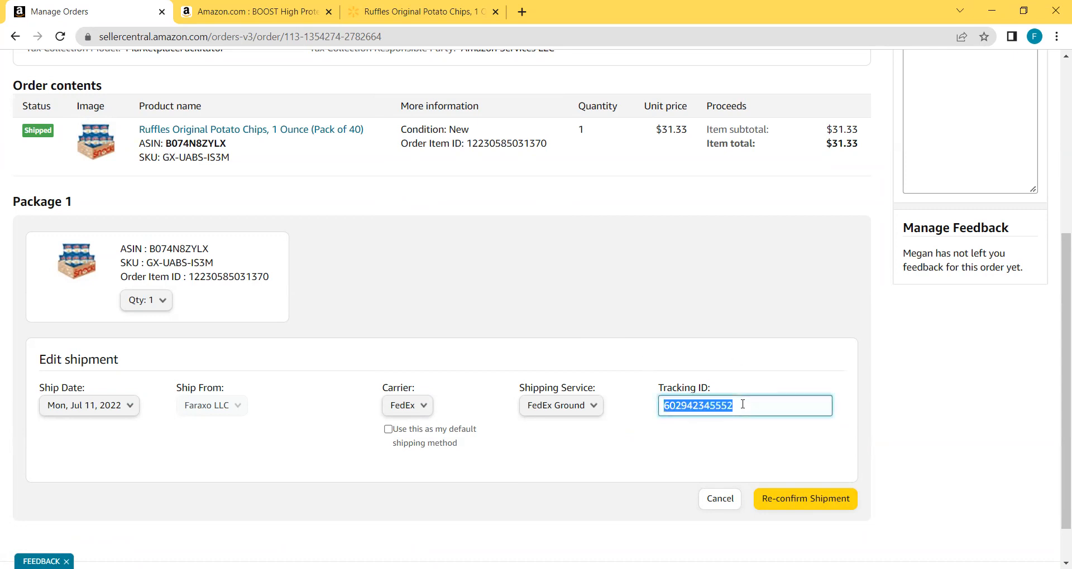
pyautogui.click(780, 455)
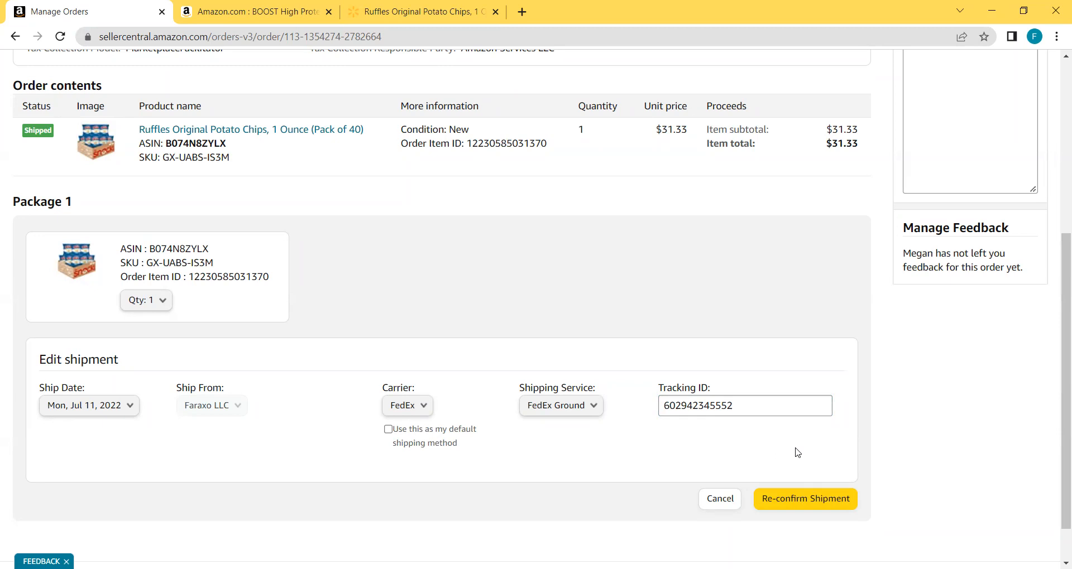
pyautogui.scroll(5, 894, 380)
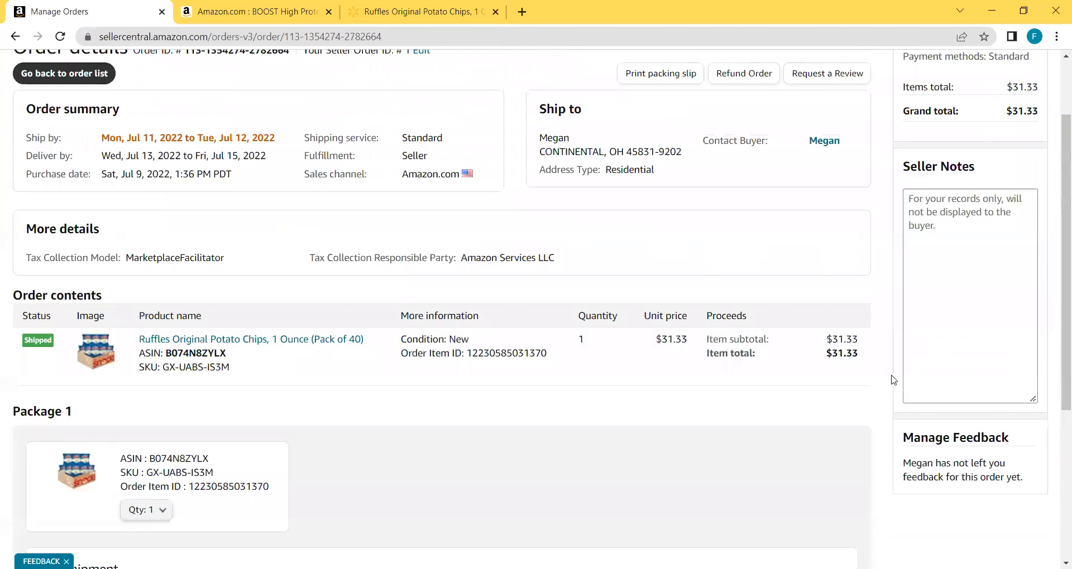
pyautogui.scroll(1, 893, 380)
pyautogui.click(963, 313)
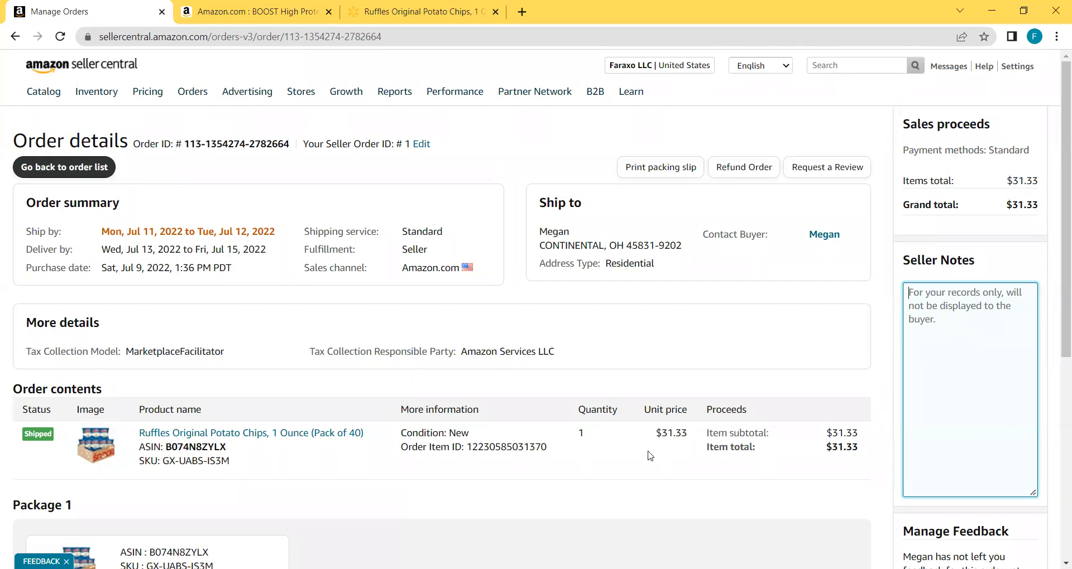
# Copy the order number from Walmart's tracking page and save it in the Ruffles order's Seller Notes.
pyautogui.hotkey('alt', 'Tab')
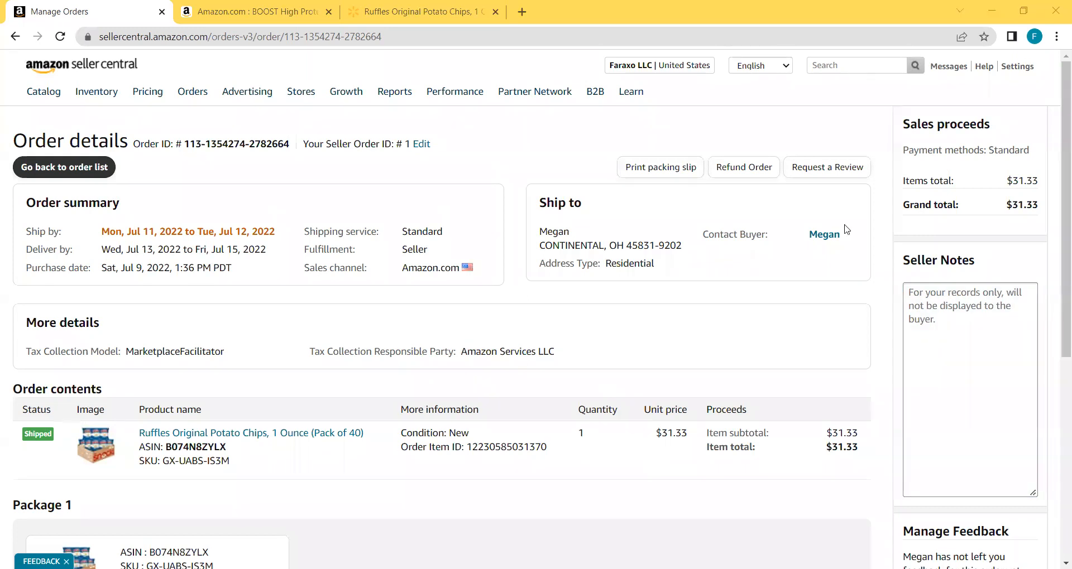
pyautogui.hotkey('alt', 'Tab')
pyautogui.moveTo(833, 270); pyautogui.dragTo(931, 273)
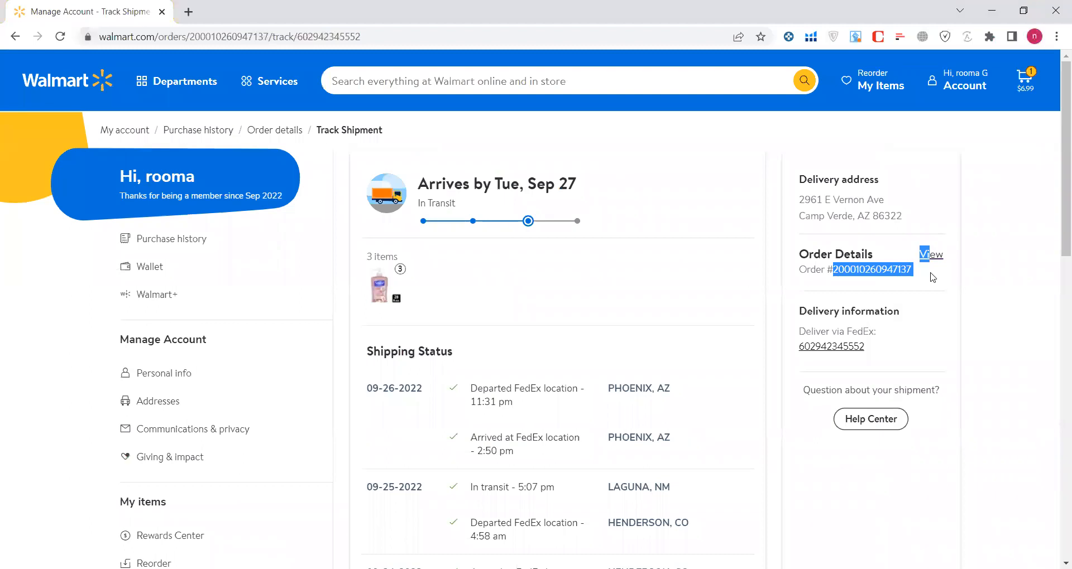
pyautogui.tripleClick(896, 270)
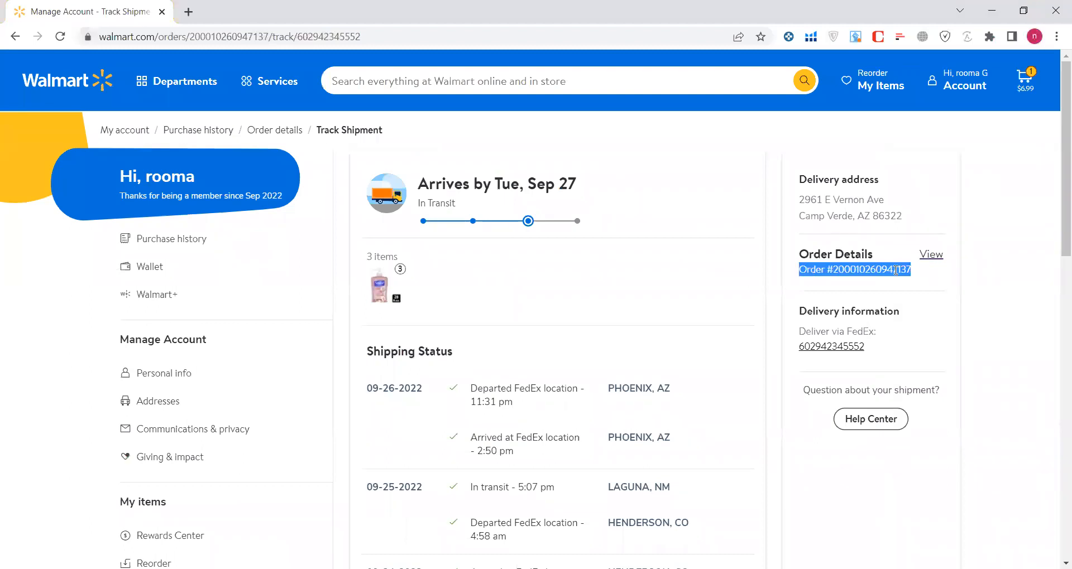
pyautogui.doubleClick(896, 270)
pyautogui.hotkey('ctrl', 'c')
pyautogui.hotkey('alt', 'Tab')
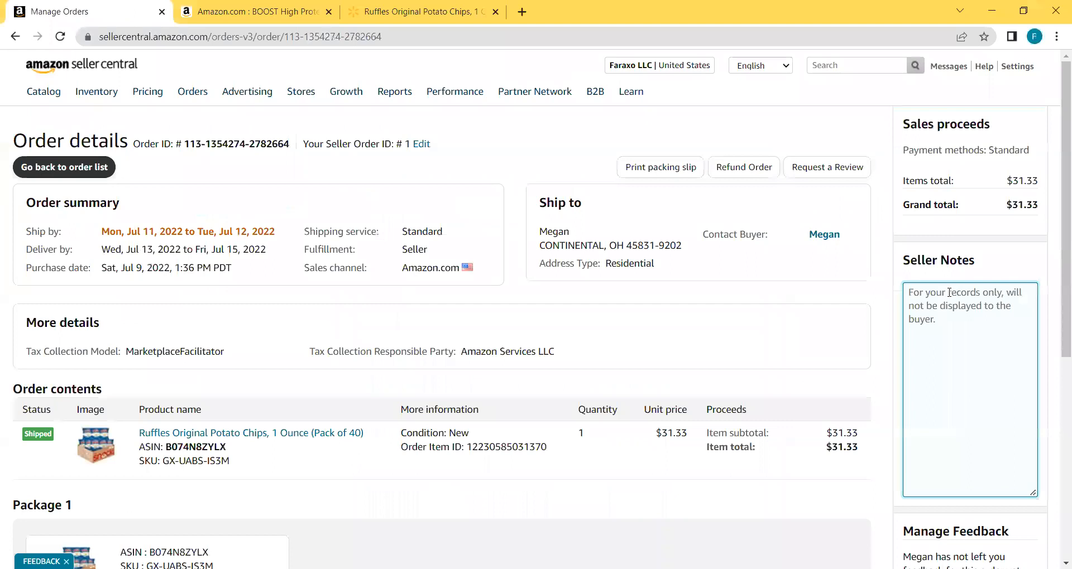
pyautogui.click(949, 292)
pyautogui.hotkey('ctrl', 'v')
pyautogui.click(884, 280)
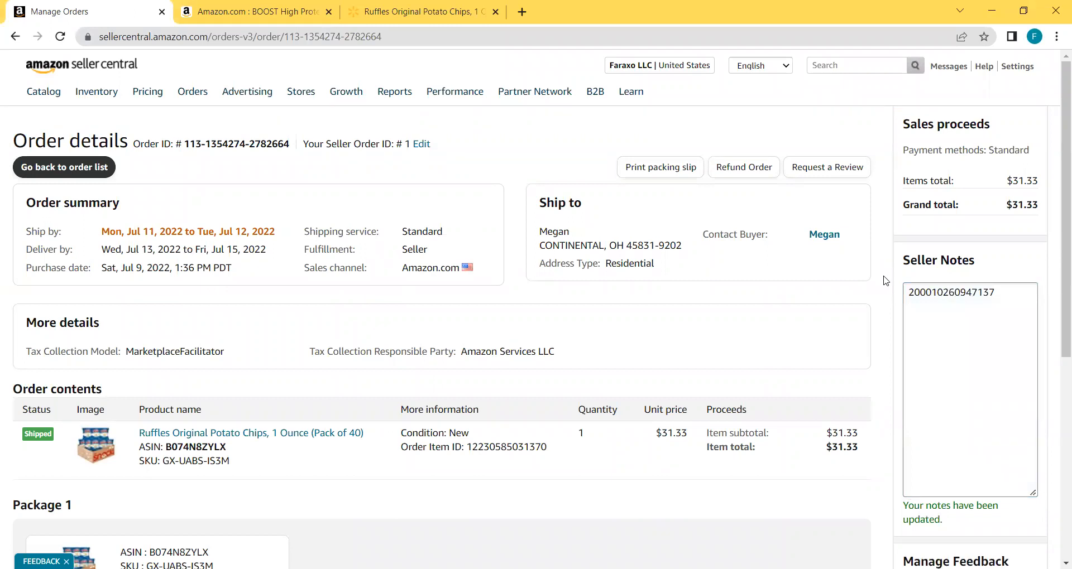
pyautogui.scroll(-1, 884, 280)
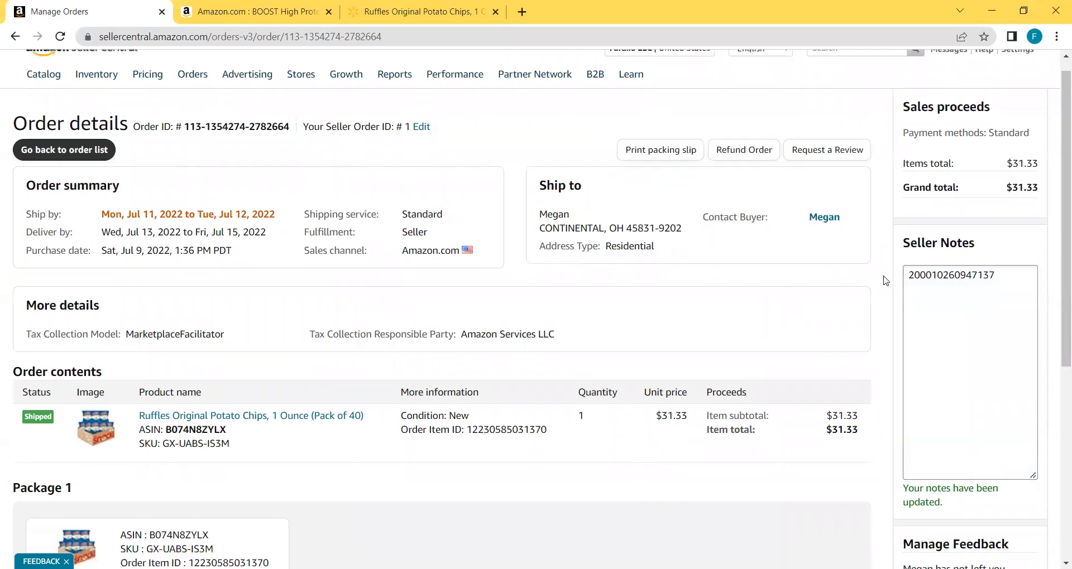
pyautogui.scroll(-2, 884, 280)
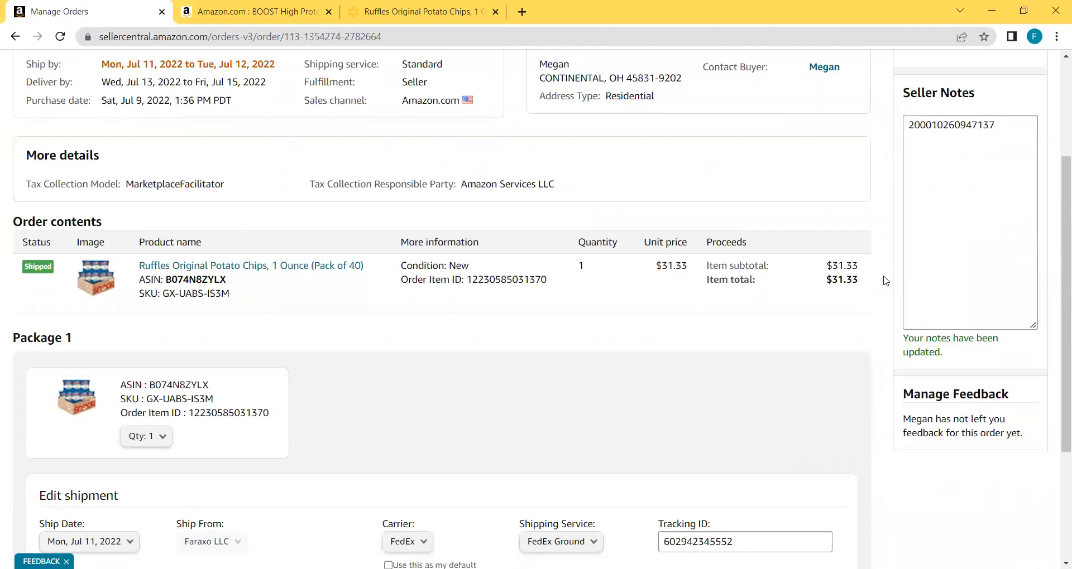
pyautogui.scroll(3, 884, 280)
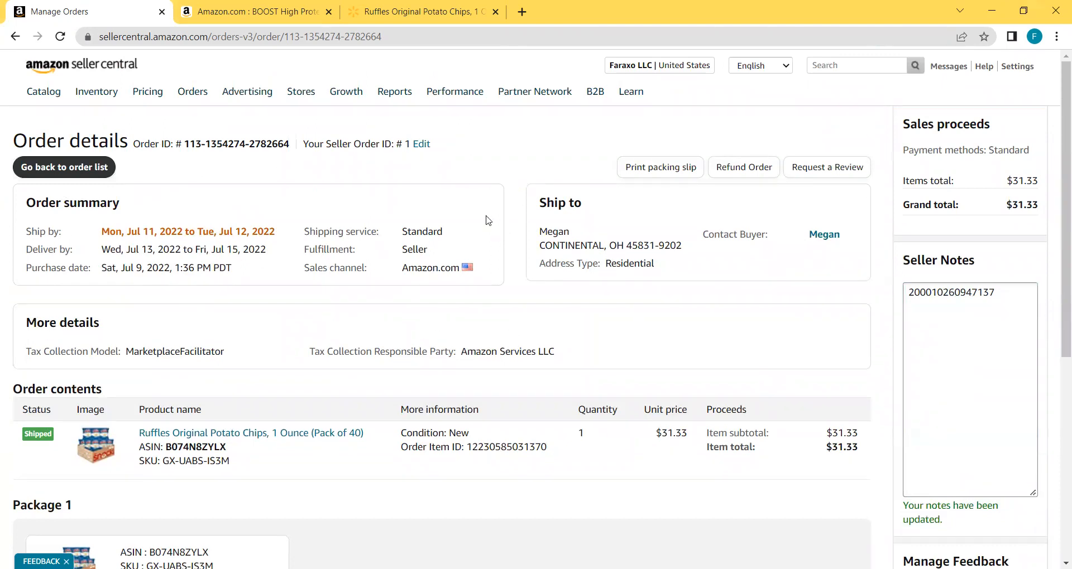
pyautogui.scroll(-1, 635, 239)
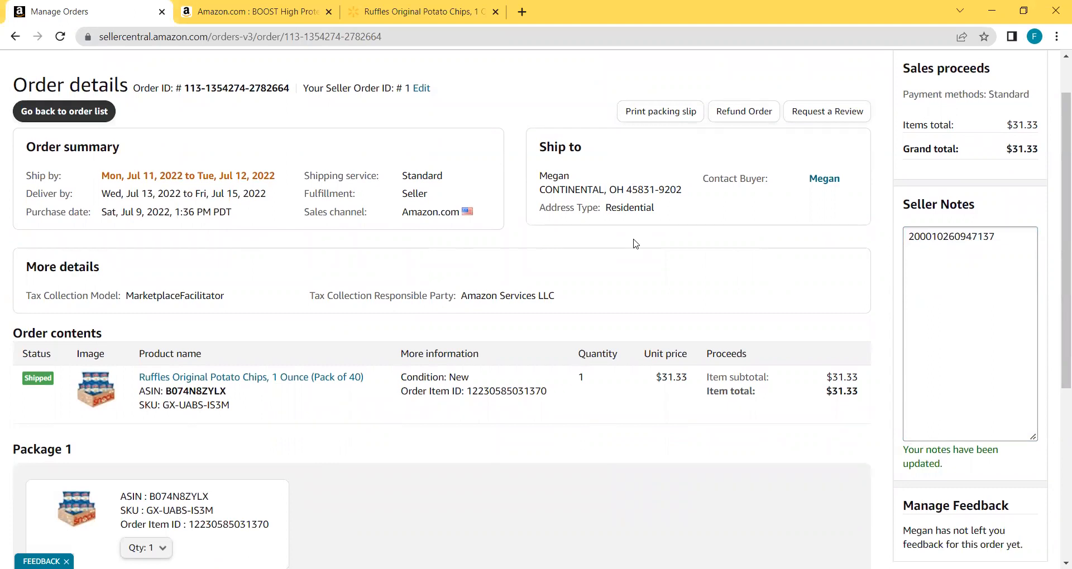
pyautogui.scroll(-1, 634, 244)
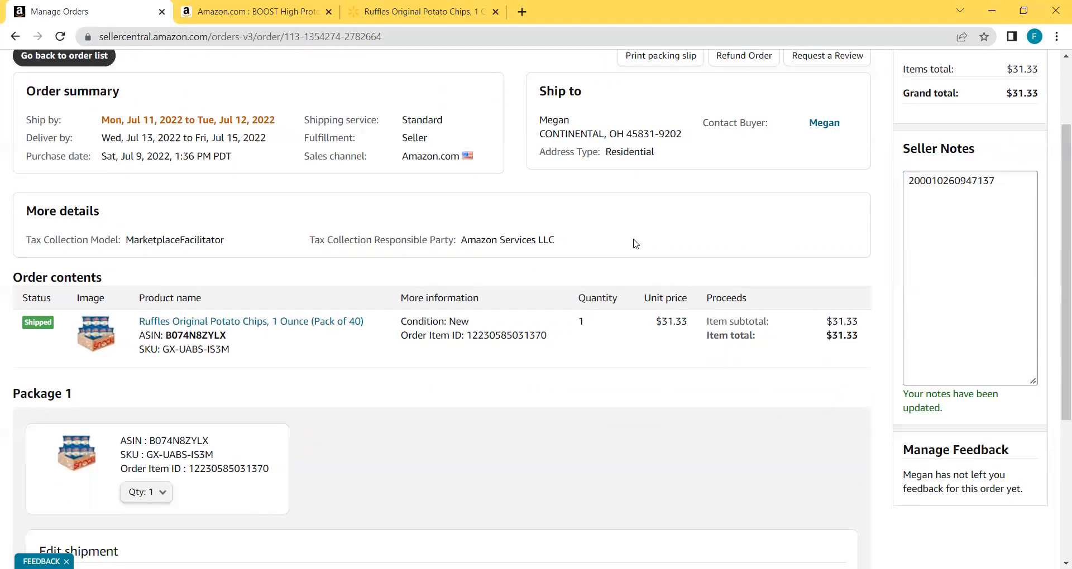
pyautogui.scroll(-4, 634, 244)
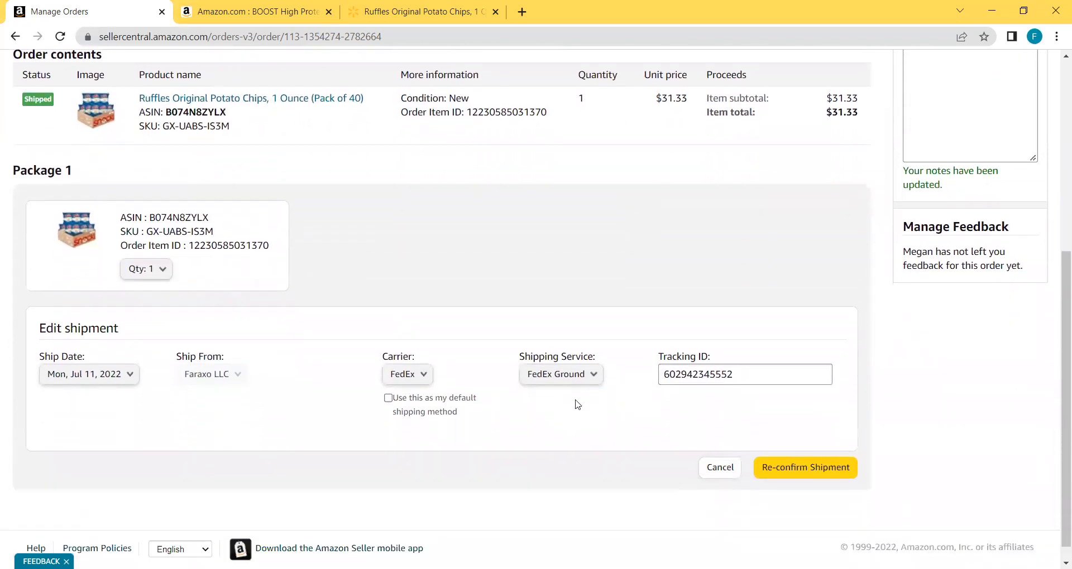
pyautogui.scroll(-1, 577, 404)
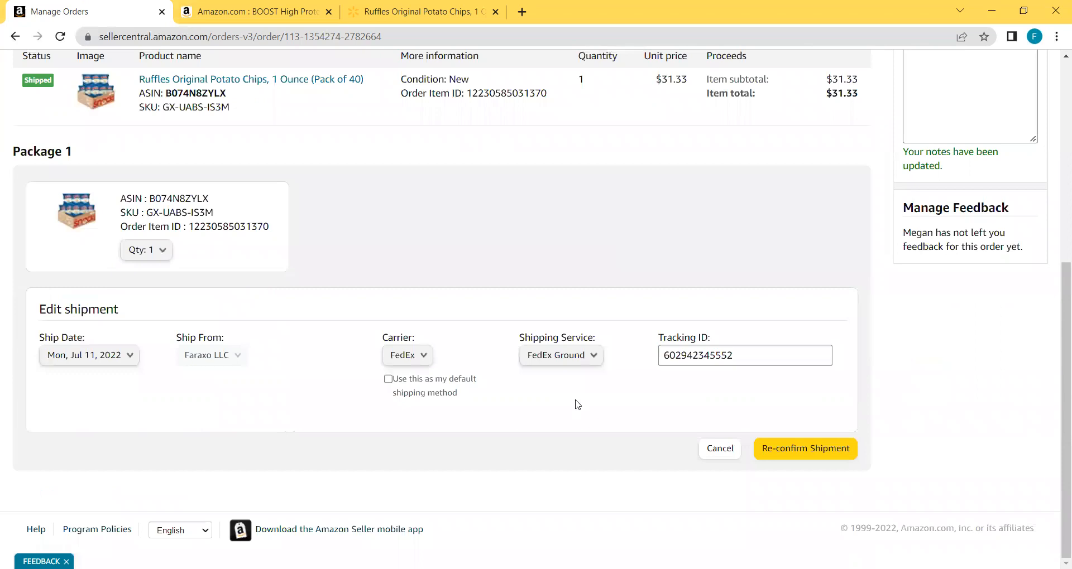